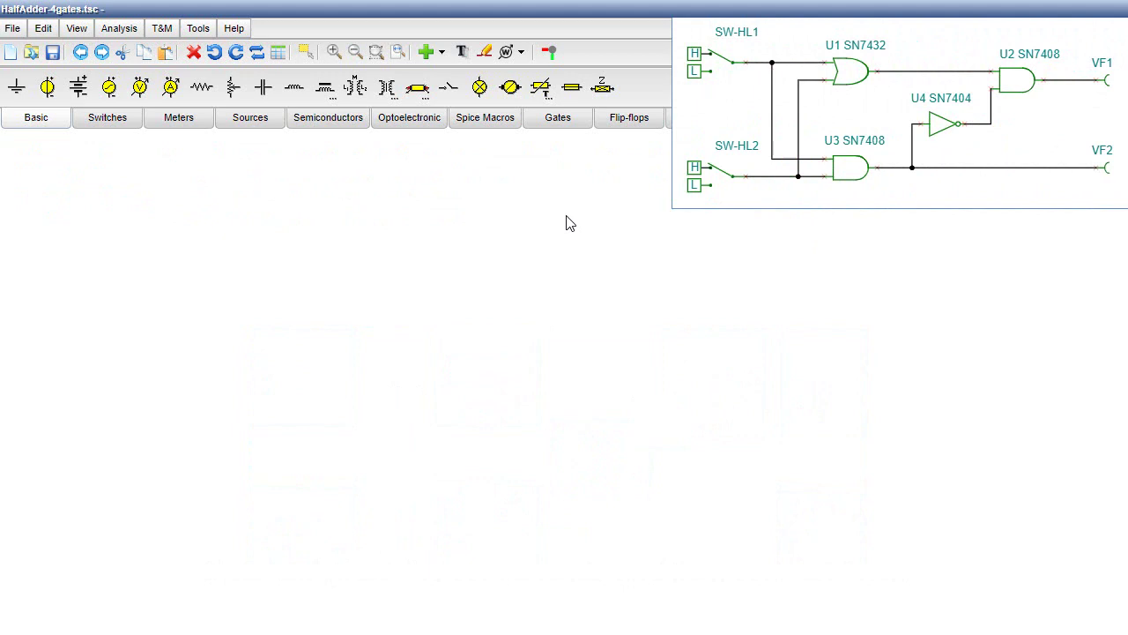
Place OR gate U1, AND gates U2 and U3, and inverter U4 from the Gates tab.
{"action": "left_click", "coordinate": [539, 119]}
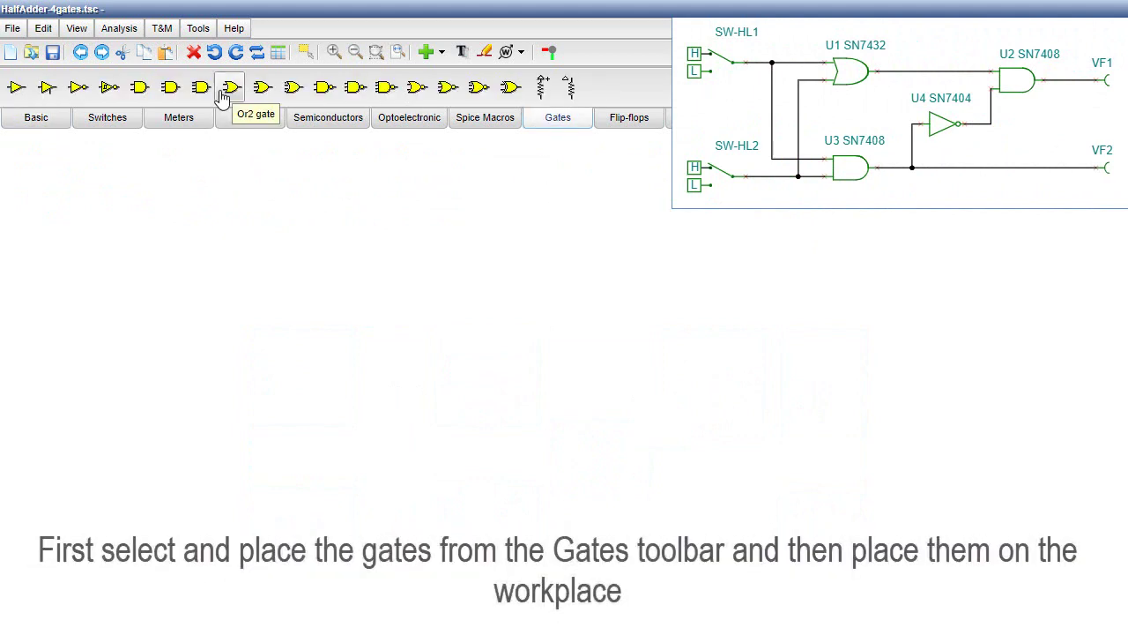
{"action": "left_click", "coordinate": [230, 109]}
{"action": "left_click", "coordinate": [227, 214]}
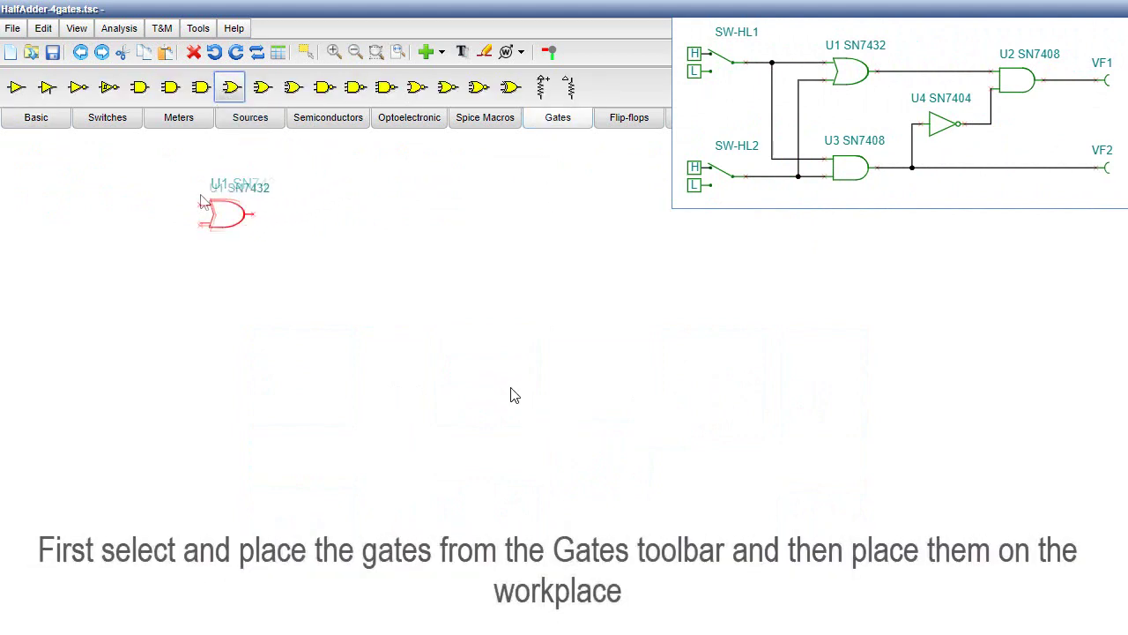
{"action": "left_click", "coordinate": [139, 86]}
{"action": "left_click", "coordinate": [393, 215]}
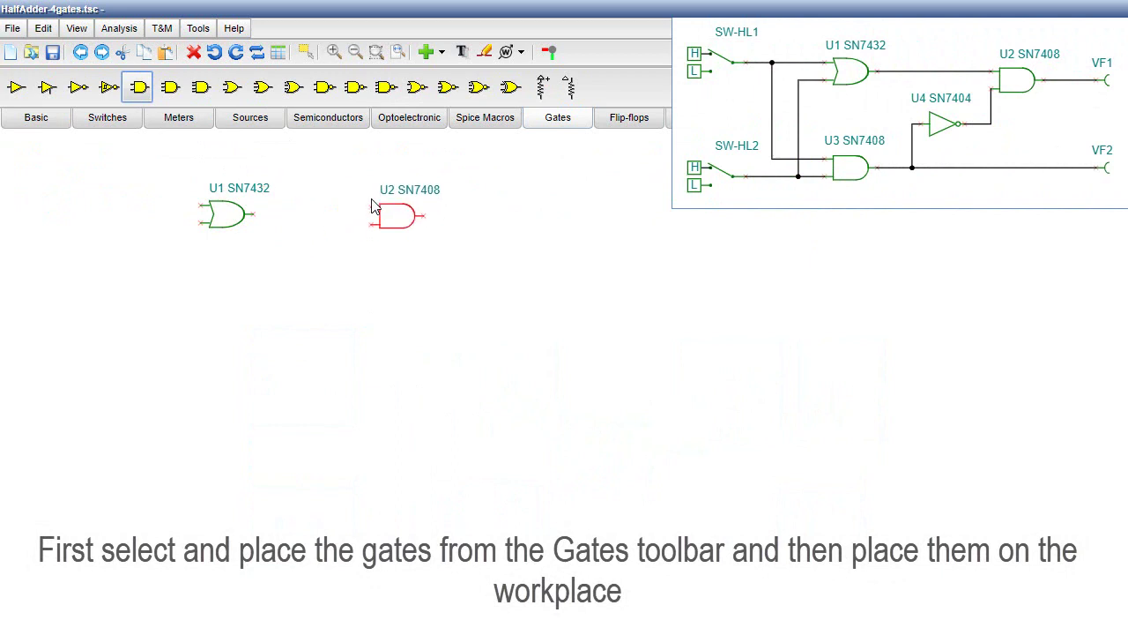
{"action": "left_click", "coordinate": [139, 86]}
{"action": "left_click", "coordinate": [227, 302]}
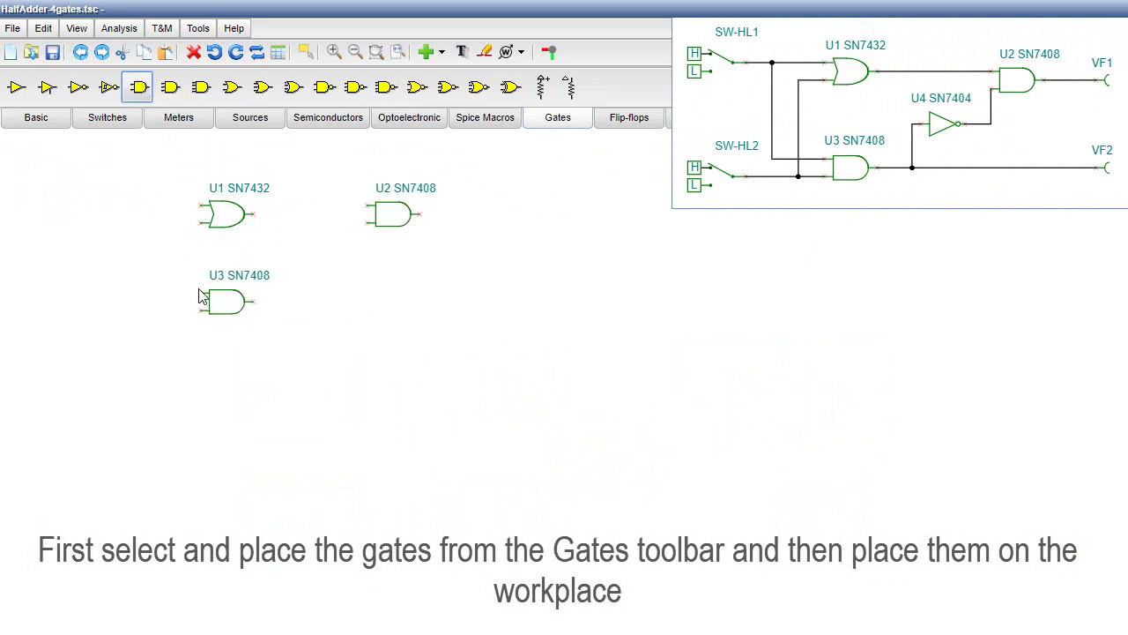
{"action": "left_click", "coordinate": [77, 87]}
{"action": "left_click", "coordinate": [299, 259]}
{"action": "left_click", "coordinate": [78, 86]}
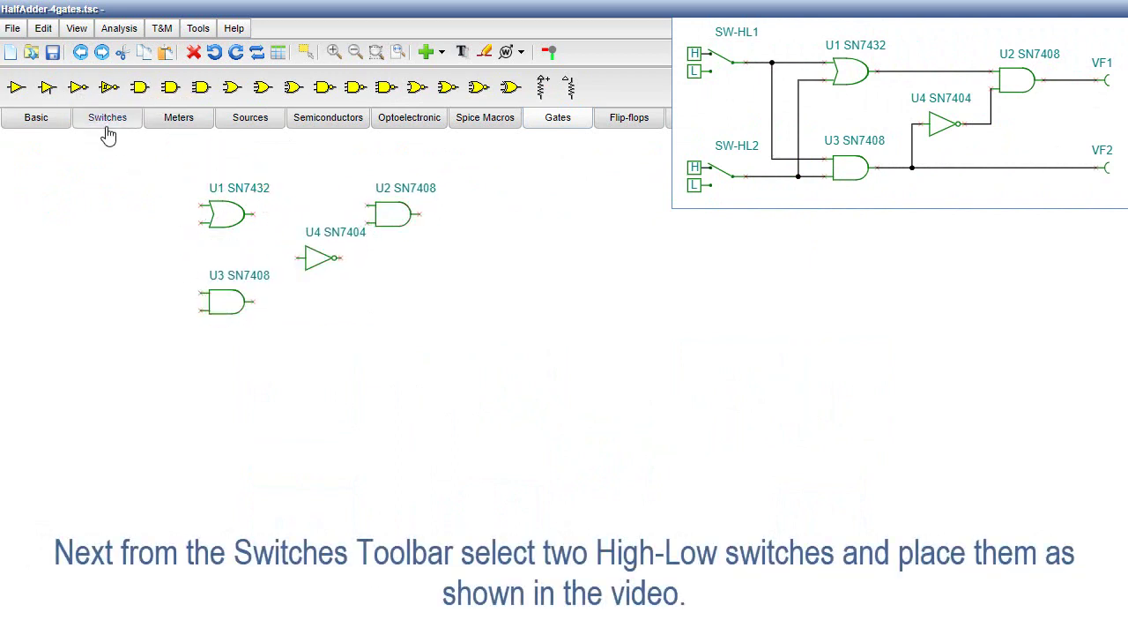
Place High-Low switches SW-HL1 and SW-HL2 stacked left of U1.
{"action": "left_click", "coordinate": [104, 130]}
{"action": "left_click", "coordinate": [76, 87]}
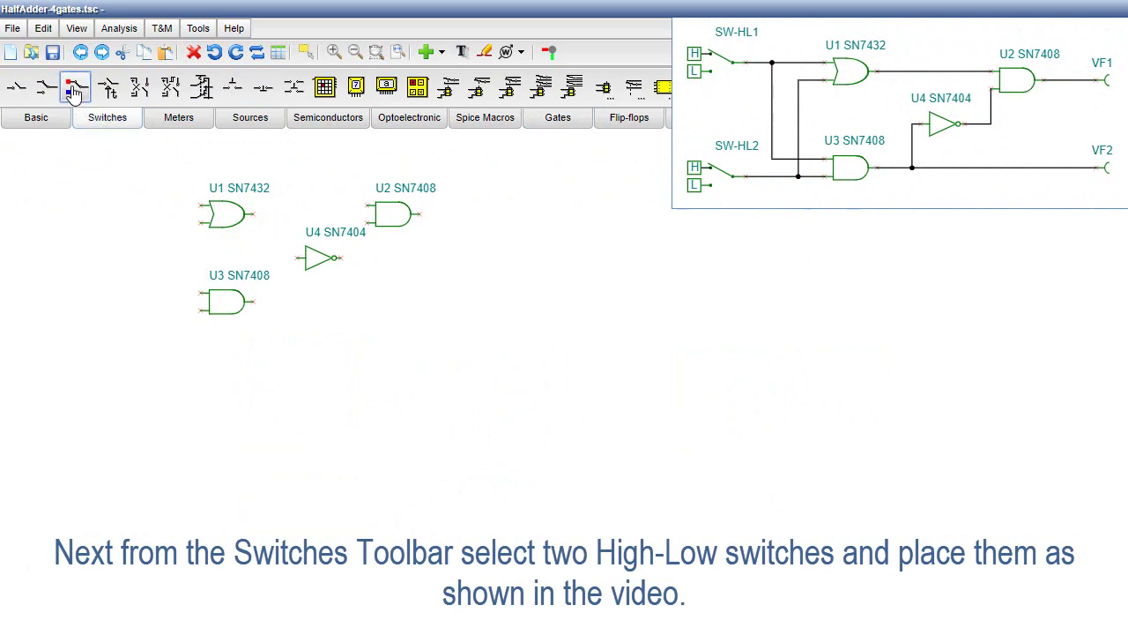
{"action": "left_click", "coordinate": [74, 213]}
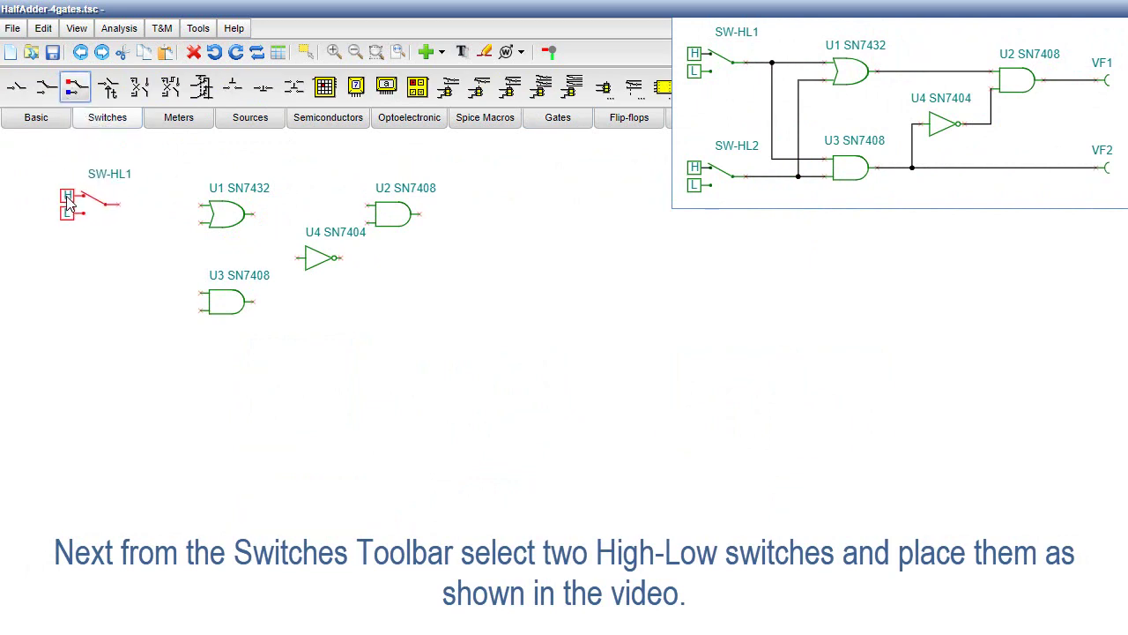
{"action": "left_click", "coordinate": [66, 187]}
{"action": "left_click", "coordinate": [76, 87]}
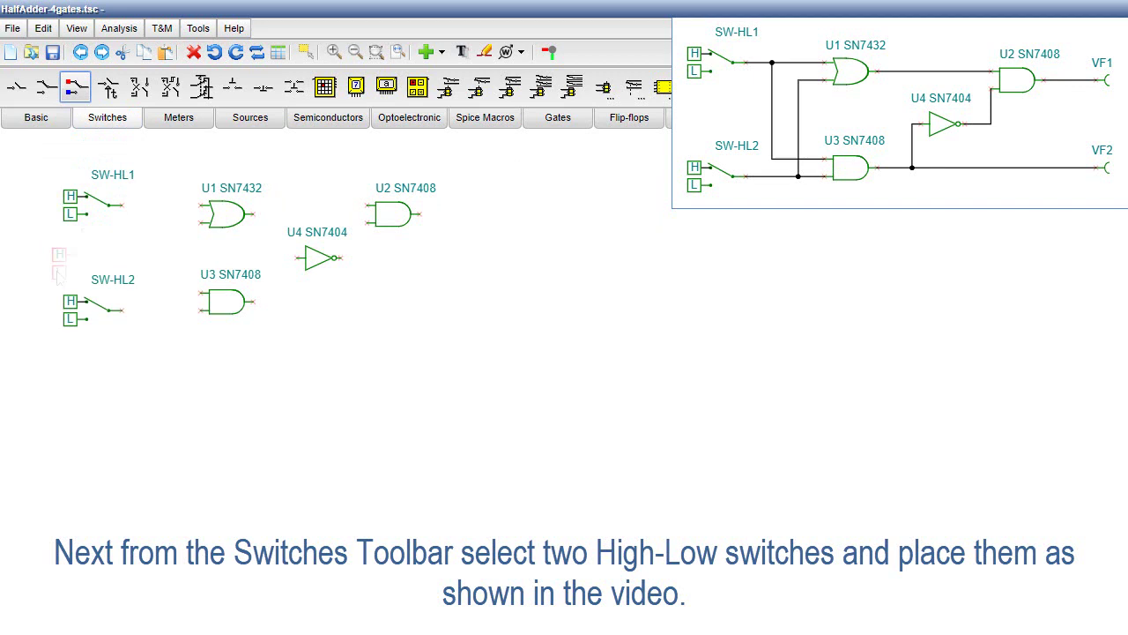
{"action": "left_click", "coordinate": [74, 318]}
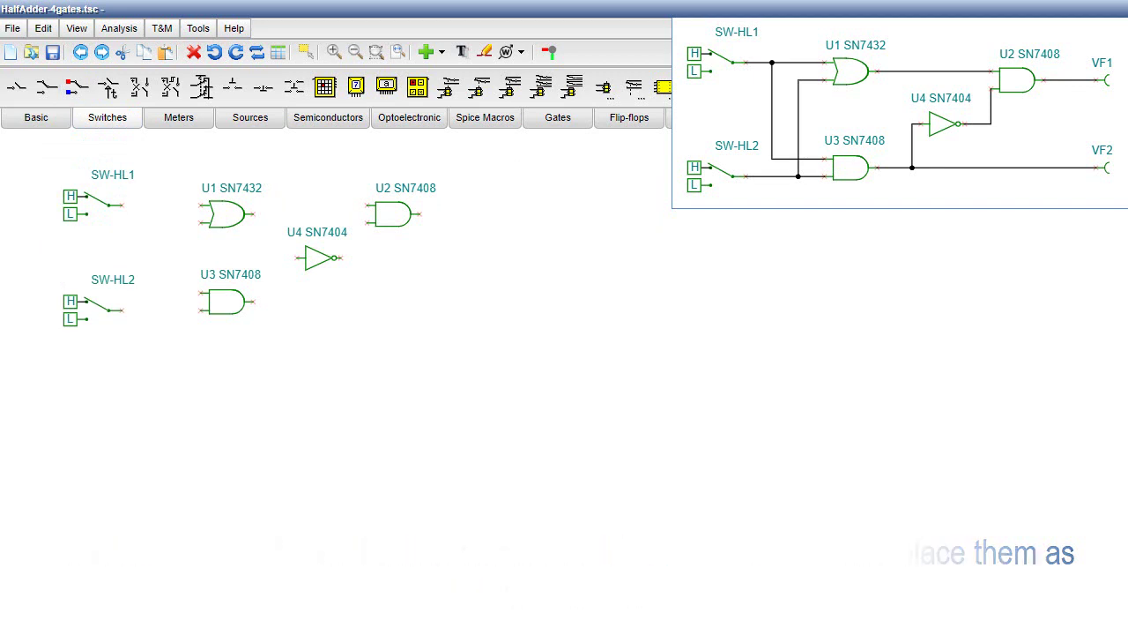
Place voltage pins VF1 and VF2 to the right of the gates.
{"action": "left_click", "coordinate": [179, 117]}
{"action": "left_click", "coordinate": [16, 86]}
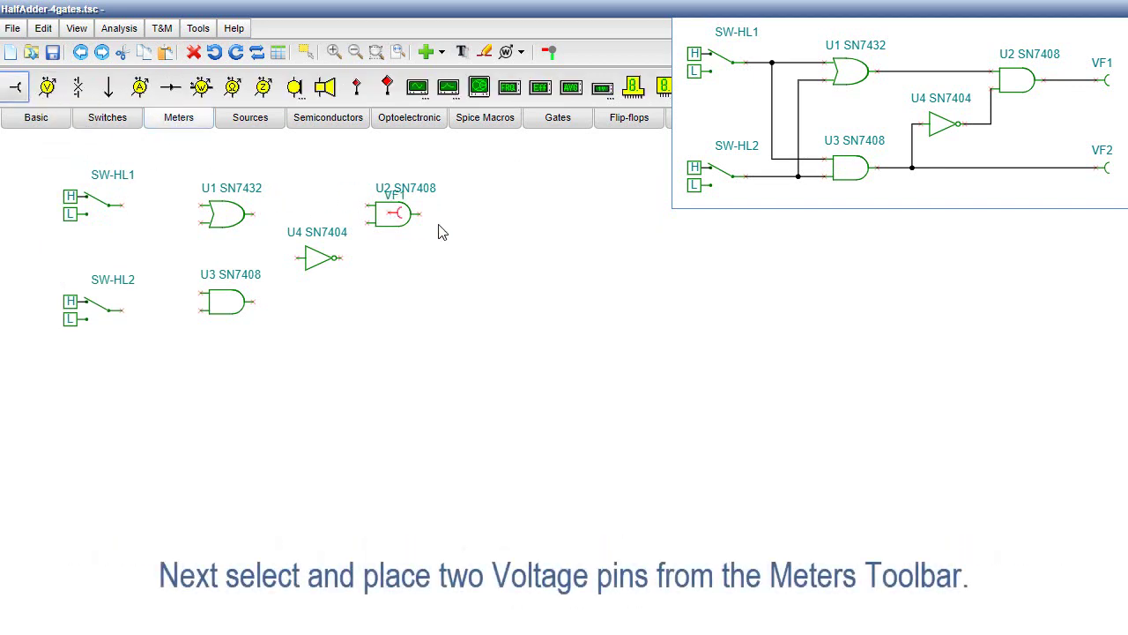
{"action": "left_click", "coordinate": [480, 216]}
{"action": "left_click", "coordinate": [432, 230]}
{"action": "left_click", "coordinate": [16, 87]}
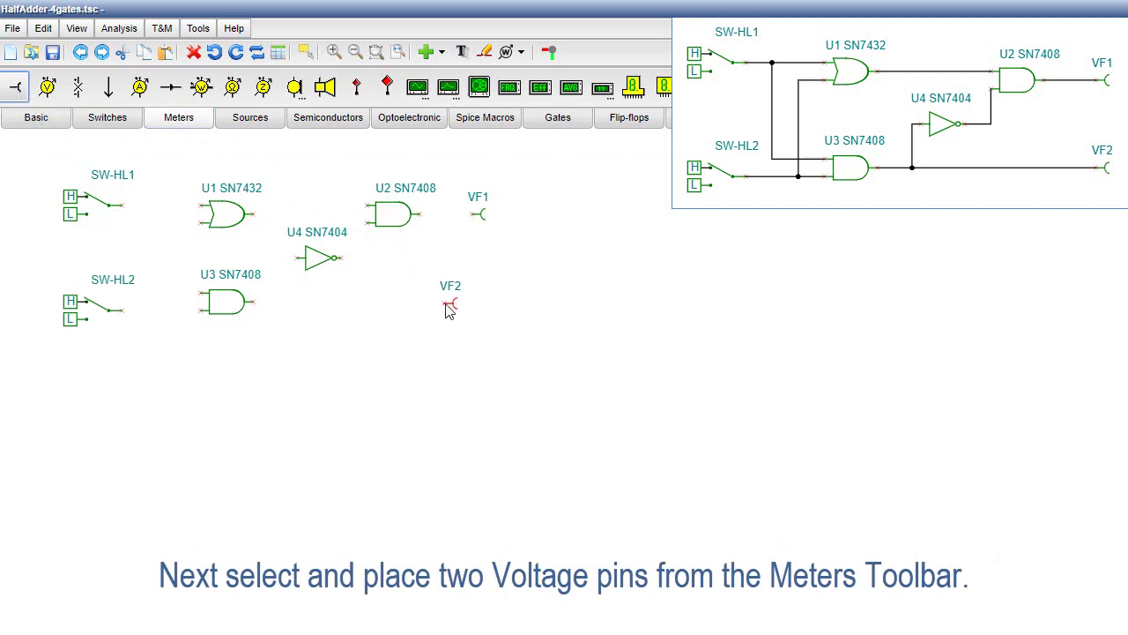
{"action": "left_click", "coordinate": [476, 304]}
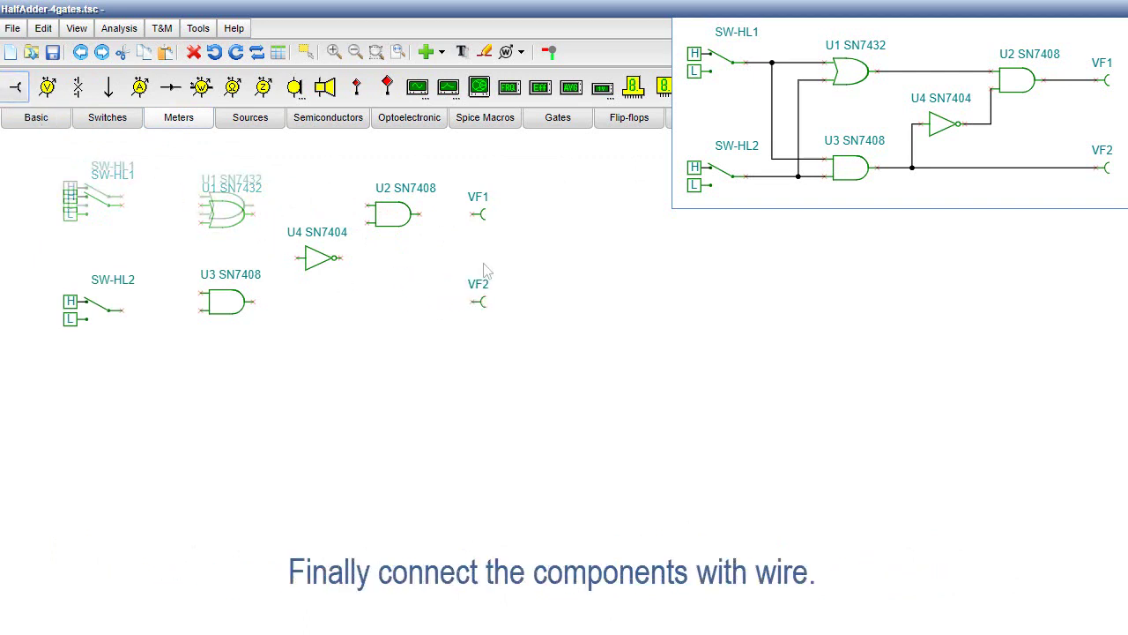
Wire U2 to VF1, SW-HL2 to U3, U2 to U3's output, VF2 to U3, and U1 to SW-HL2.
{"action": "left_click_drag", "start_coordinate": [476, 213], "coordinate": [121, 196]}
{"action": "left_click_drag", "start_coordinate": [205, 308], "coordinate": [162, 309]}
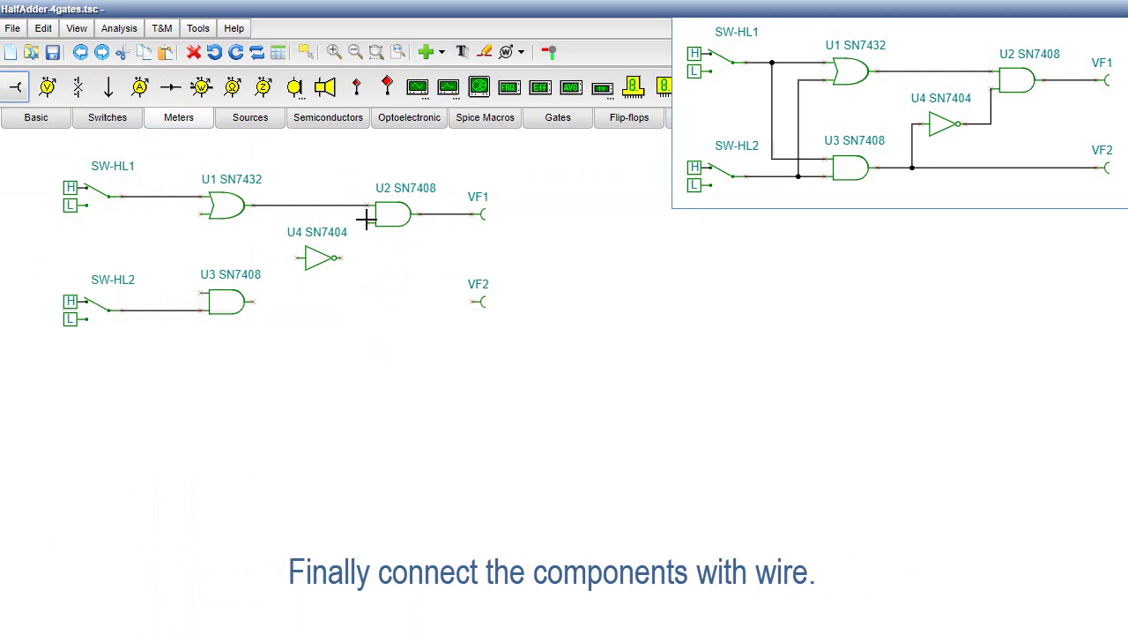
{"action": "mouse_move", "coordinate": [367, 220]}
{"action": "left_mouse_down"}
{"action": "mouse_move", "coordinate": [372, 255]}
{"action": "mouse_move", "coordinate": [297, 255]}
{"action": "mouse_move", "coordinate": [290, 305]}
{"action": "mouse_move", "coordinate": [252, 304]}
{"action": "left_mouse_up"}
{"action": "left_click_drag", "start_coordinate": [470, 302], "coordinate": [288, 302]}
{"action": "mouse_move", "coordinate": [204, 213]}
{"action": "left_mouse_down"}
{"action": "mouse_move", "coordinate": [171, 219]}
{"action": "mouse_move", "coordinate": [174, 309]}
{"action": "mouse_move", "coordinate": [146, 252]}
{"action": "mouse_move", "coordinate": [149, 196]}
{"action": "left_mouse_up"}
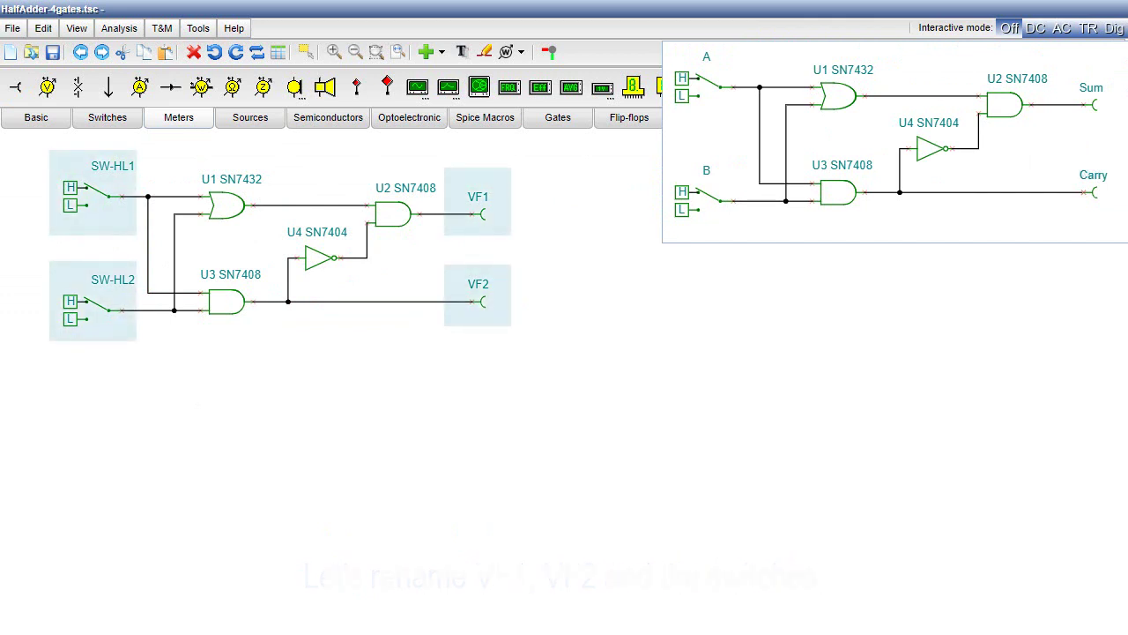
{"action": "double_click", "coordinate": [107, 178]}
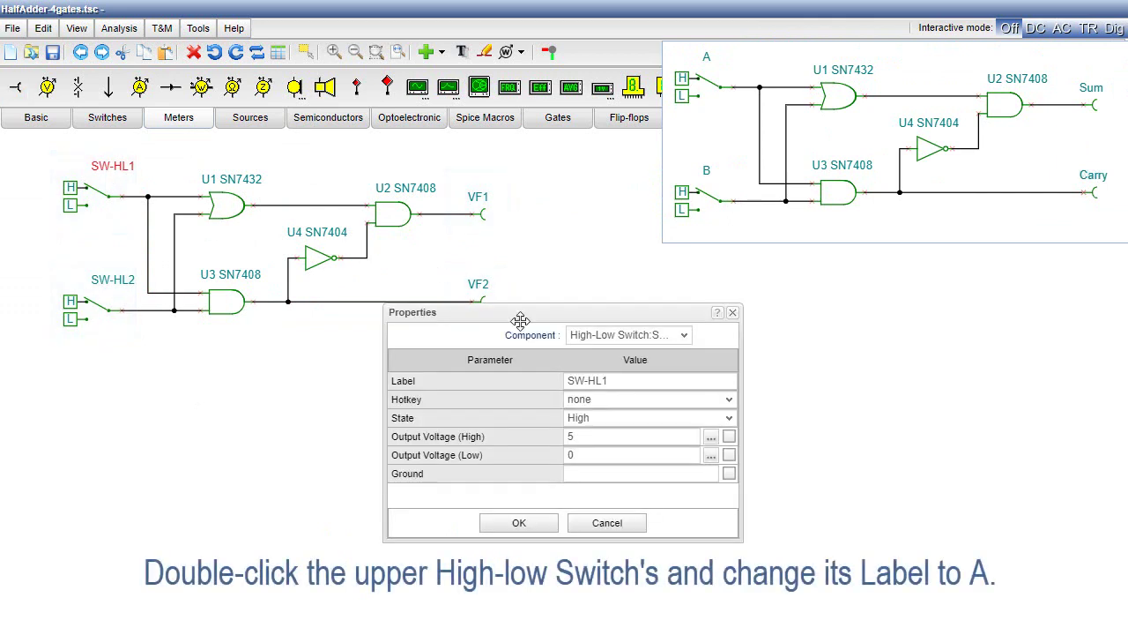
{"action": "left_click", "coordinate": [565, 380]}
{"action": "type", "text": "A"}
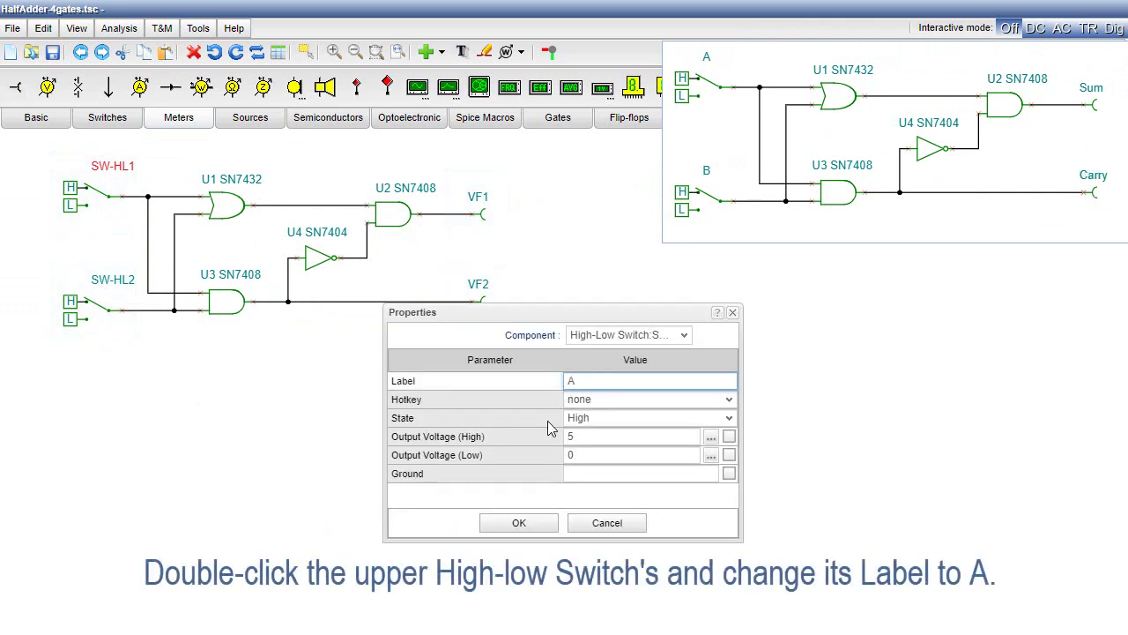
{"action": "left_click", "coordinate": [519, 522]}
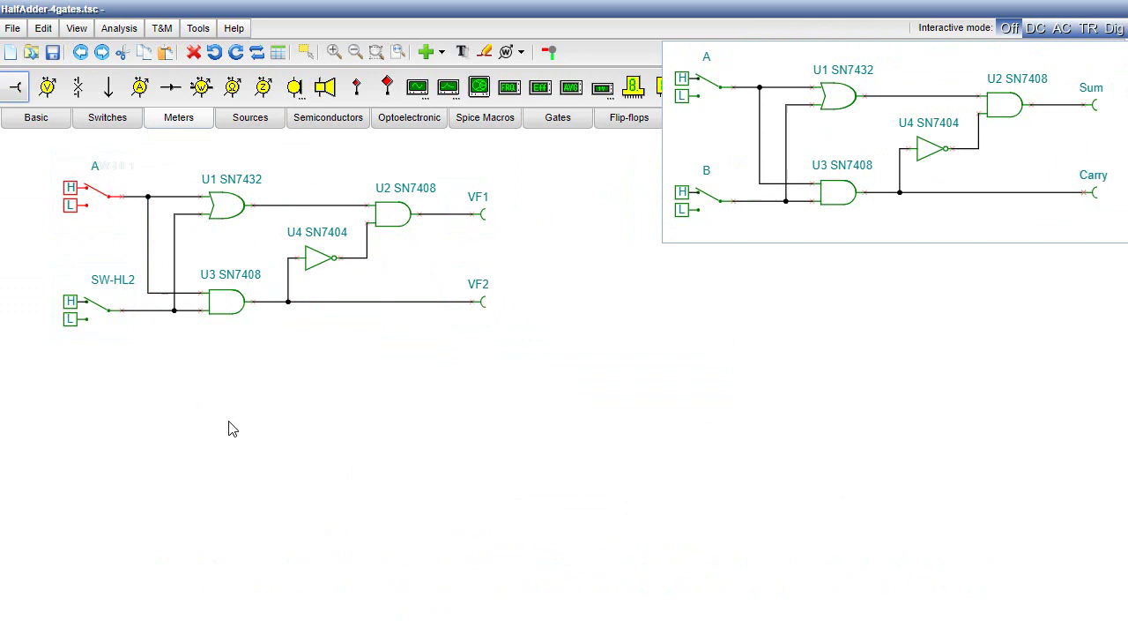
{"action": "double_click", "coordinate": [107, 291]}
{"action": "left_click", "coordinate": [566, 382]}
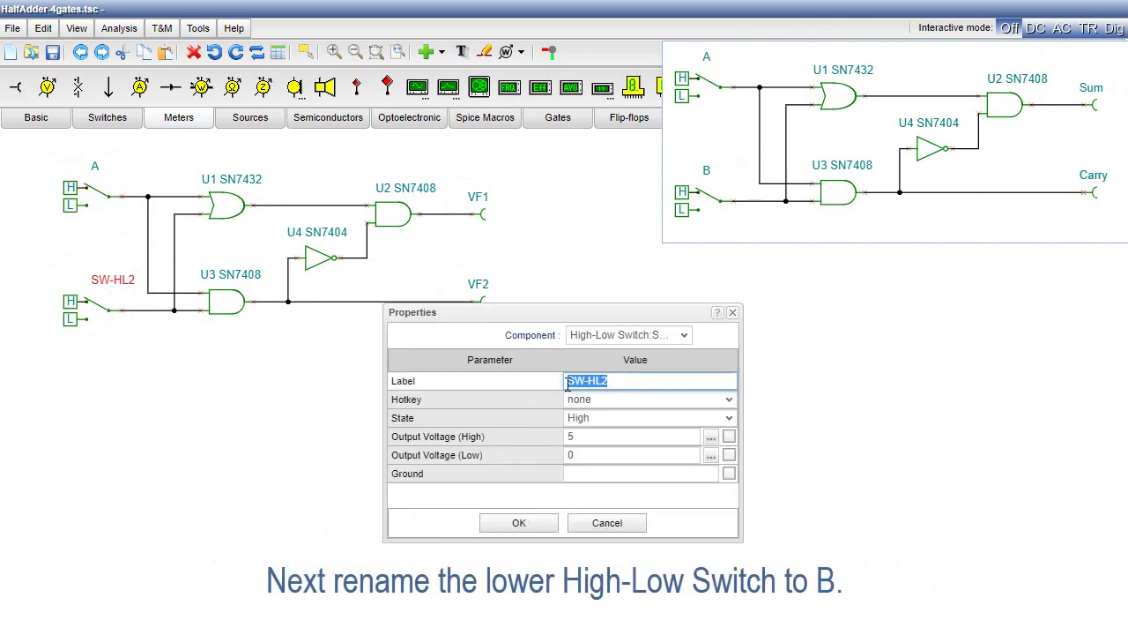
{"action": "type", "text": "B"}
{"action": "left_click", "coordinate": [518, 522]}
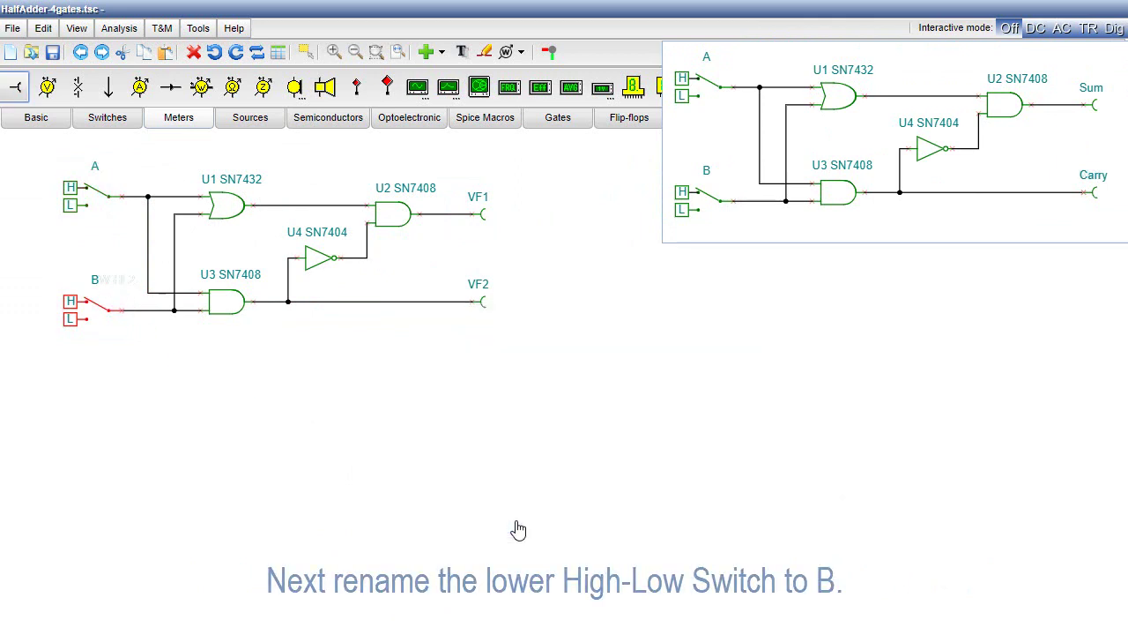
{"action": "double_click", "coordinate": [476, 213]}
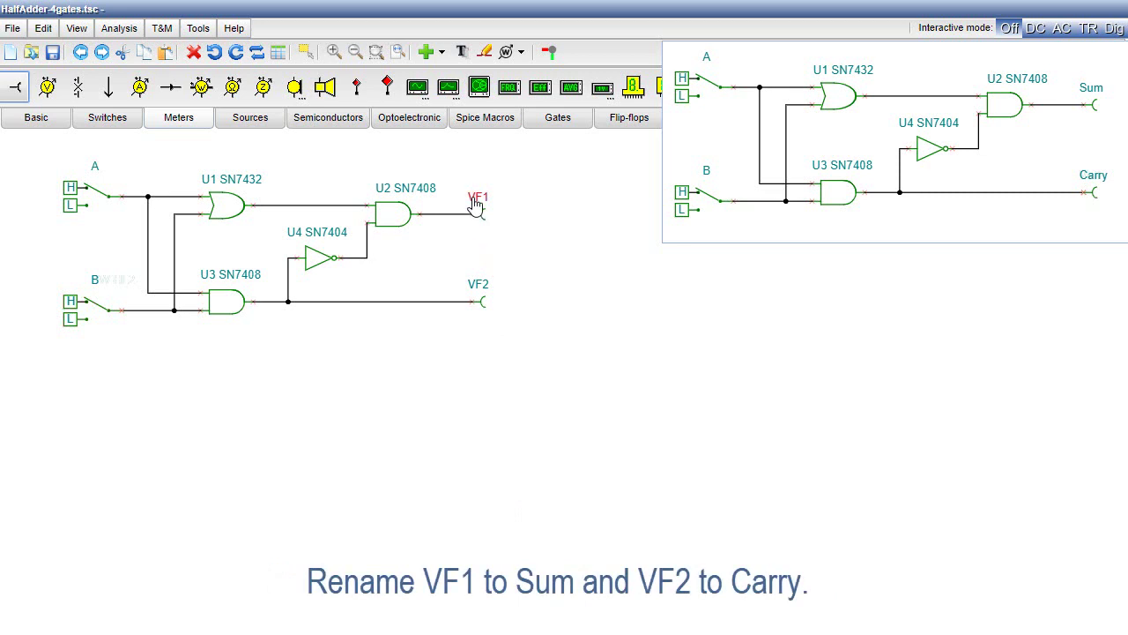
{"action": "left_click", "coordinate": [587, 390]}
{"action": "type", "text": "Sum"}
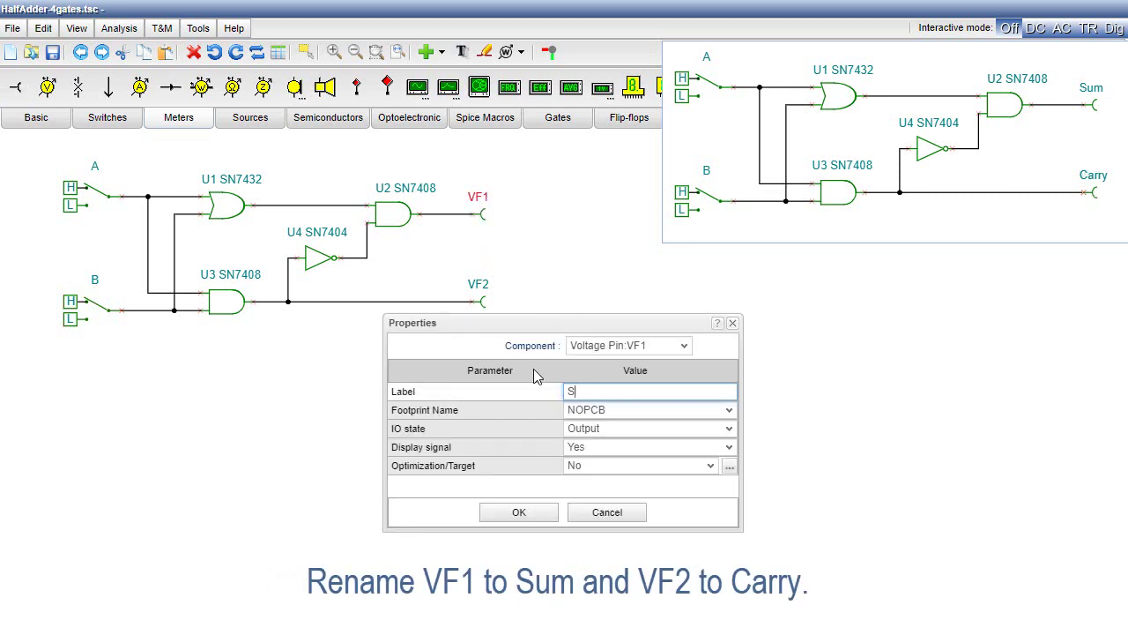
{"action": "left_click", "coordinate": [509, 517]}
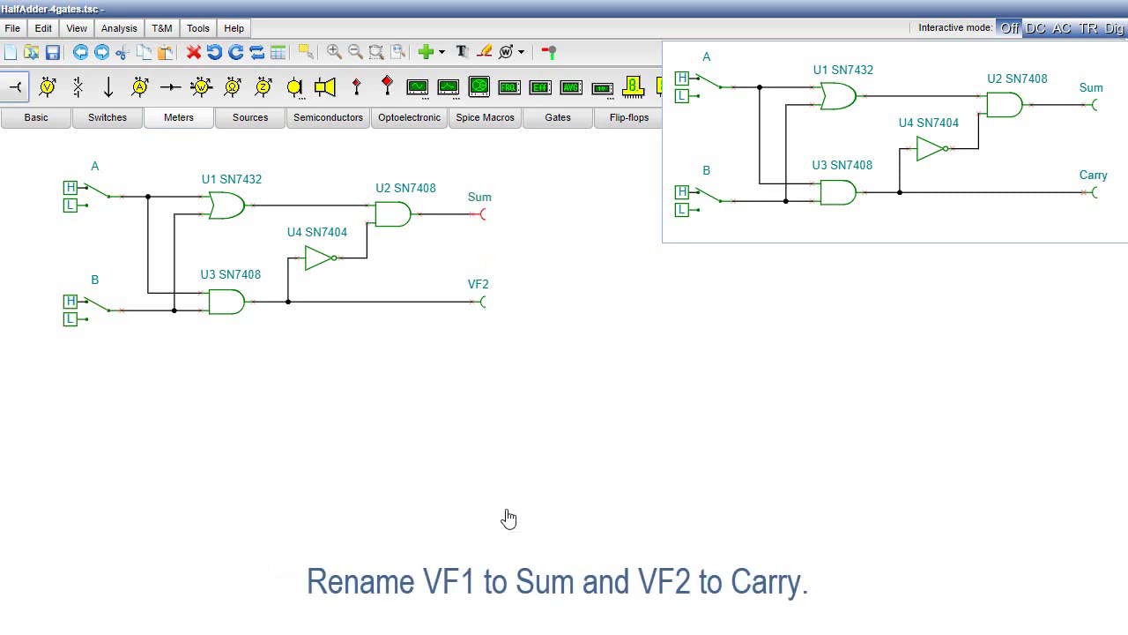
{"action": "double_click", "coordinate": [479, 294]}
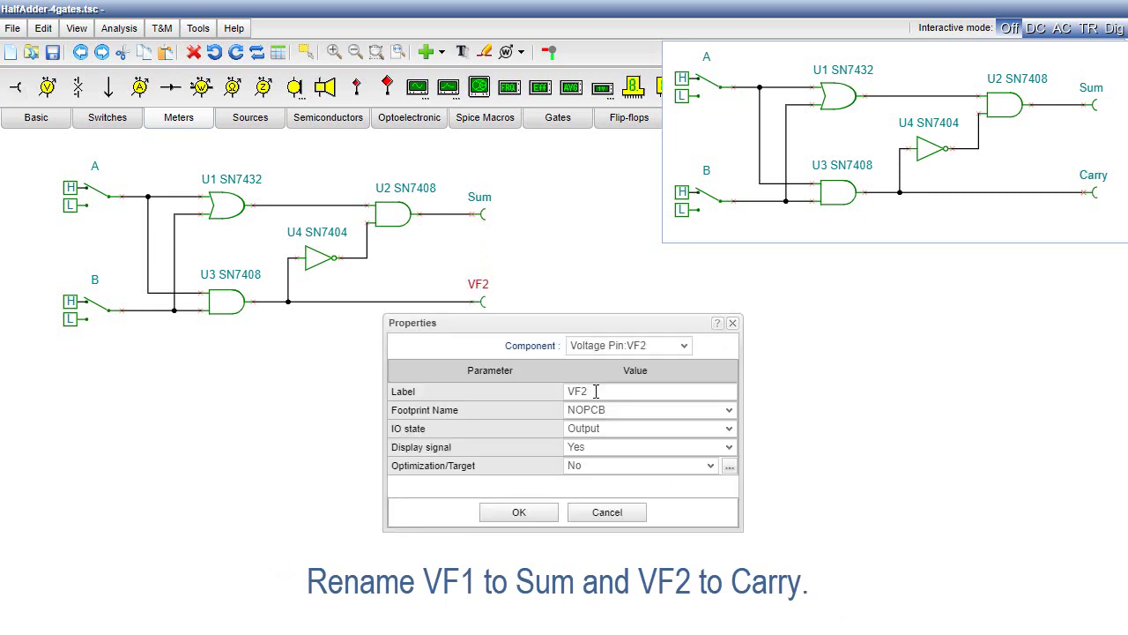
{"action": "left_click", "coordinate": [568, 392]}
{"action": "type", "text": "Carry"}
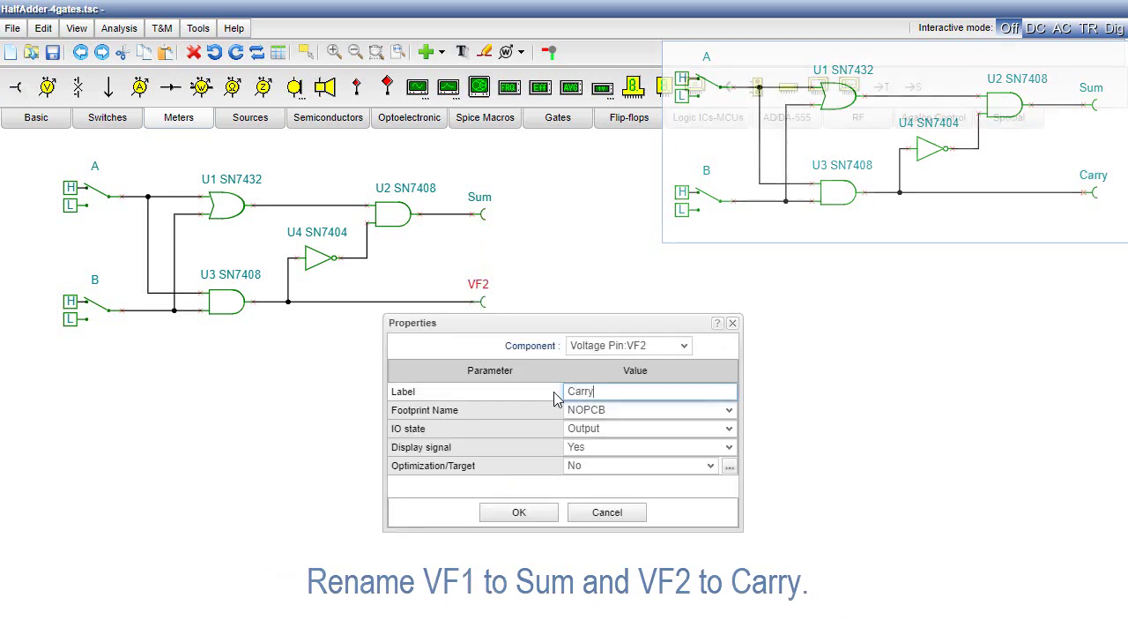
{"action": "left_click", "coordinate": [519, 515]}
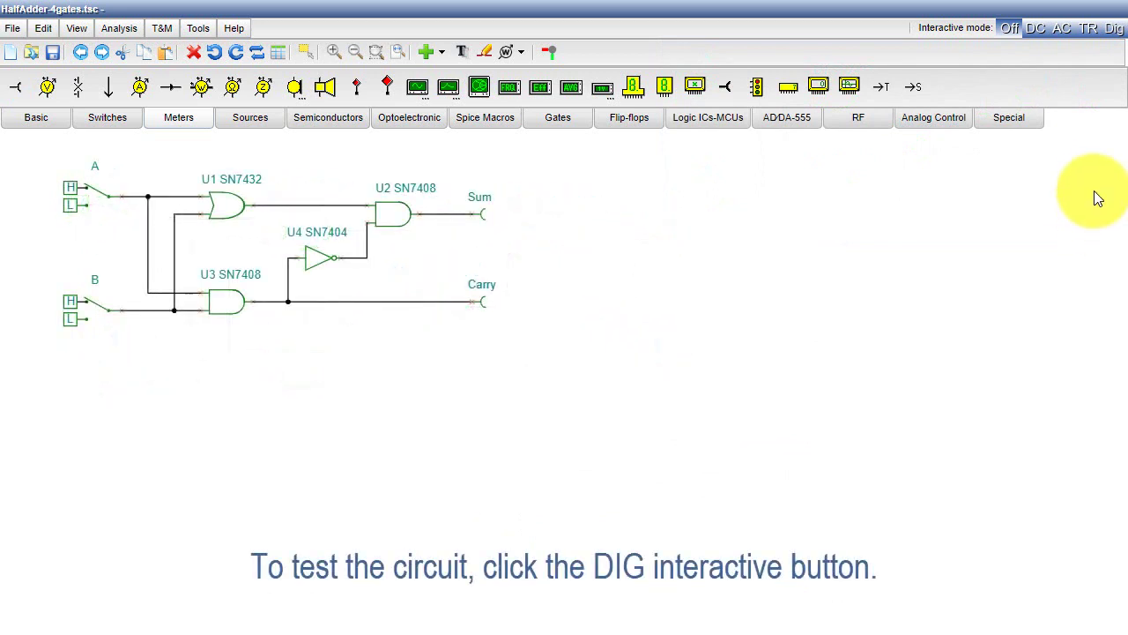
Start the digital interactive test and toggle A and B through every combination, ending both High.
{"action": "left_click", "coordinate": [1110, 32]}
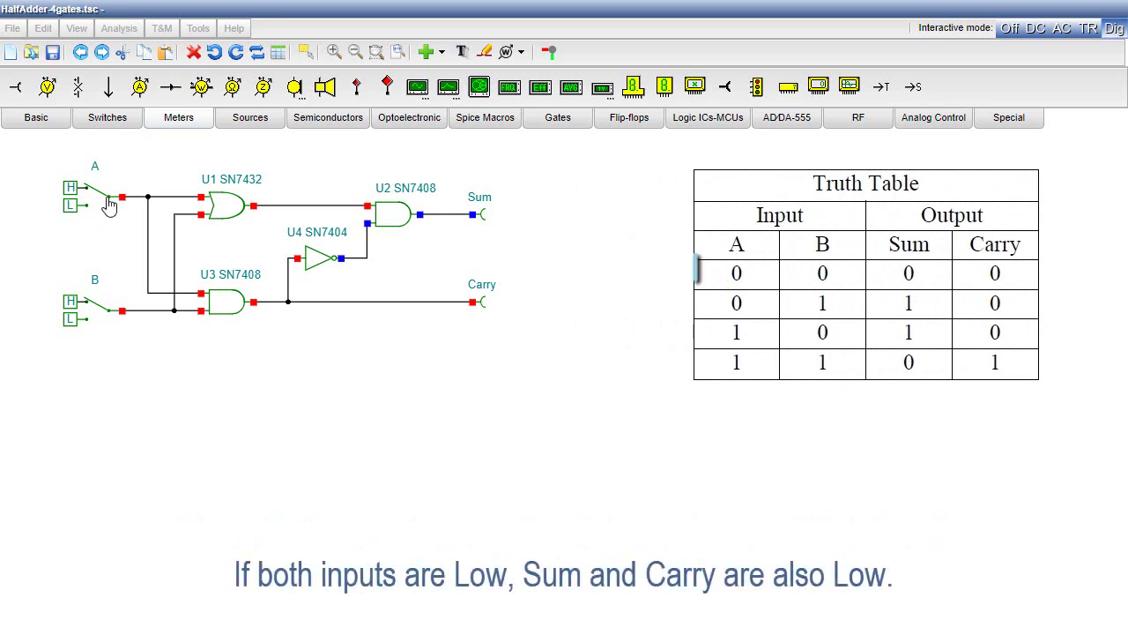
{"action": "left_click", "coordinate": [110, 317]}
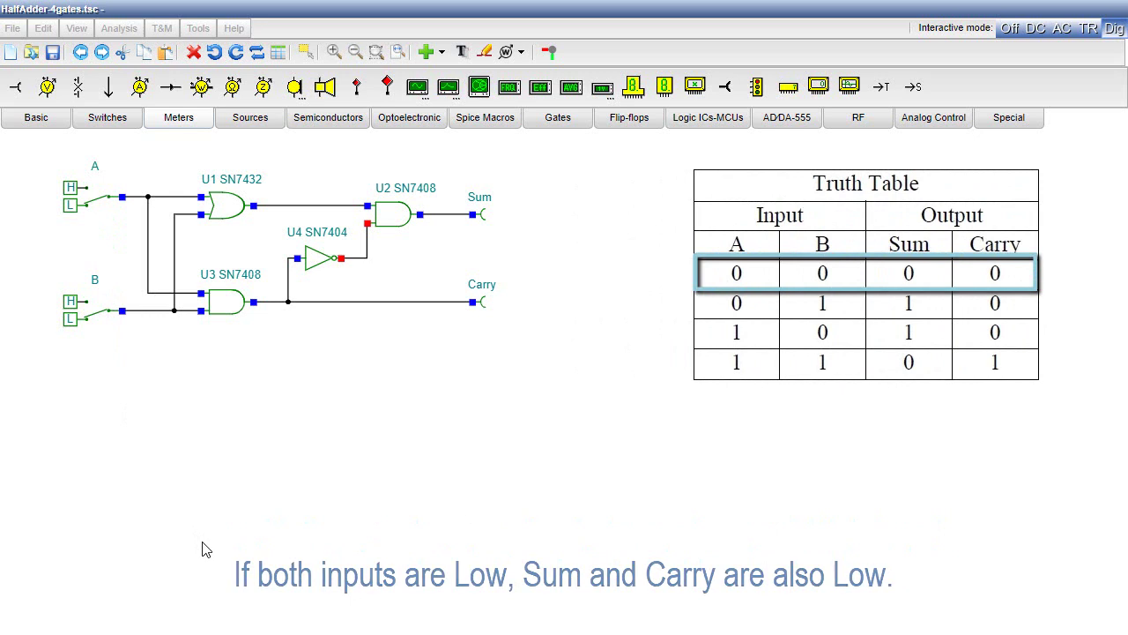
{"action": "left_click", "coordinate": [110, 205]}
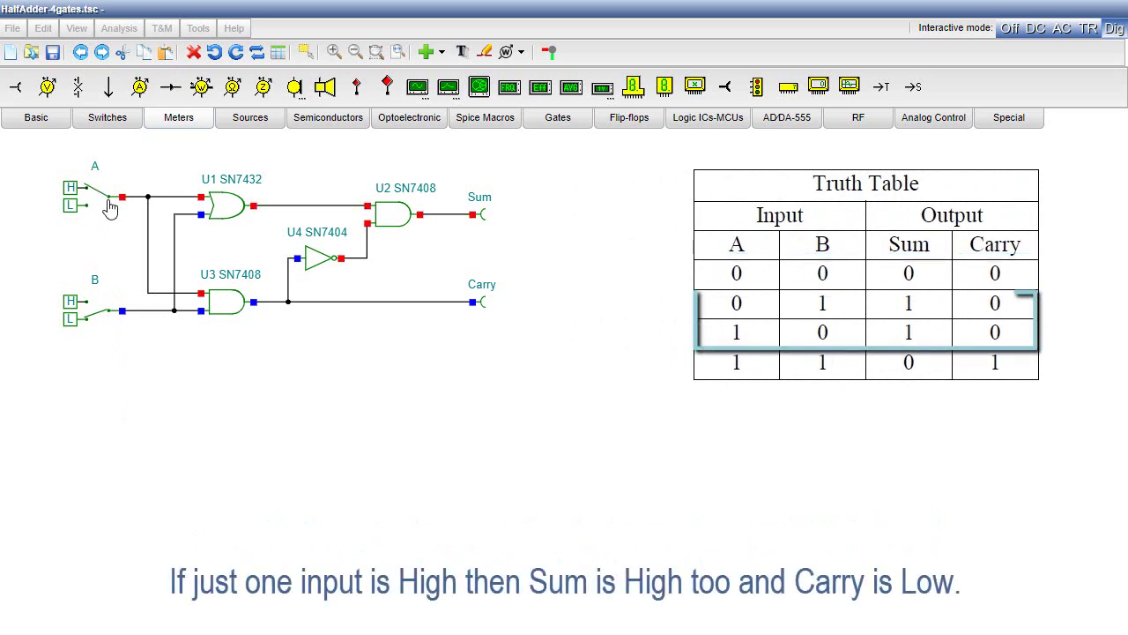
{"action": "left_click", "coordinate": [110, 204]}
{"action": "left_click", "coordinate": [110, 317]}
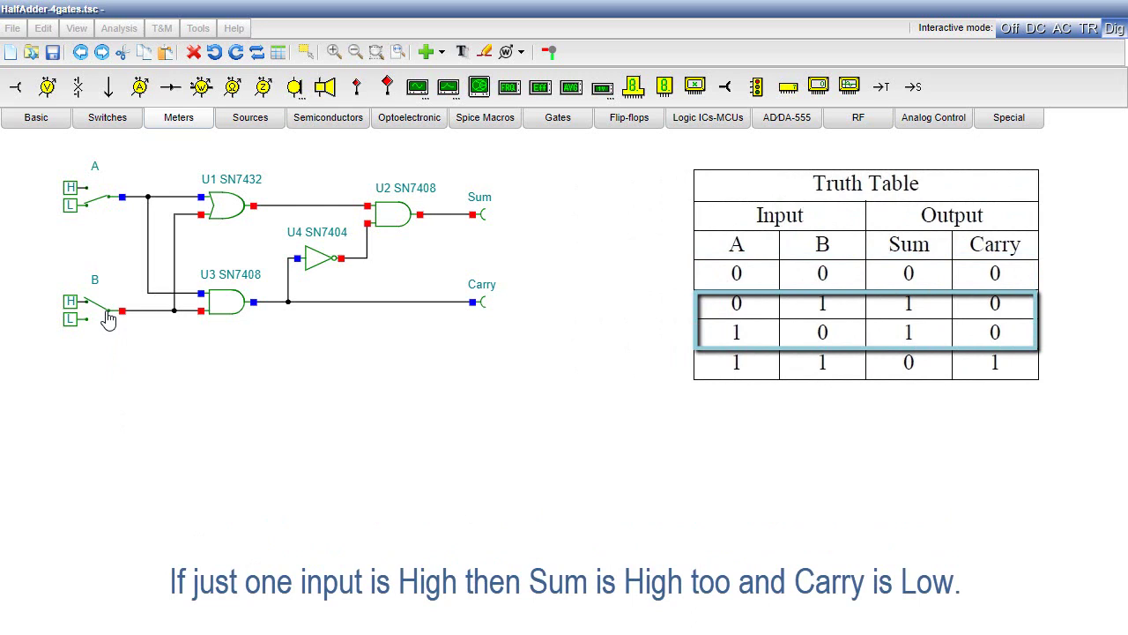
{"action": "left_click", "coordinate": [108, 317]}
{"action": "left_click", "coordinate": [110, 205]}
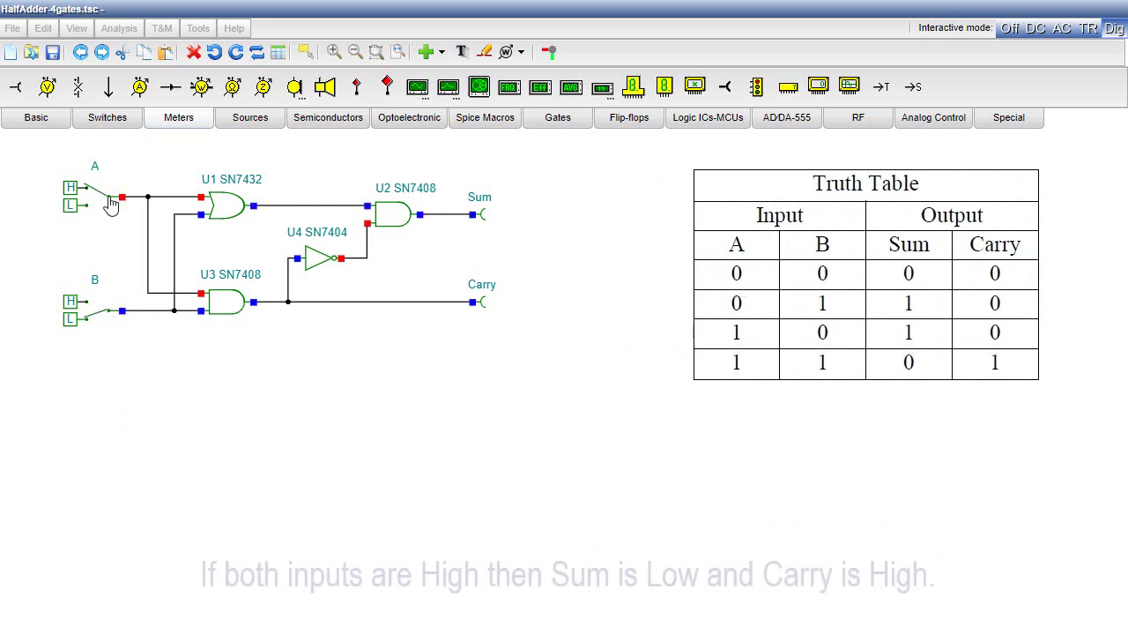
{"action": "left_click", "coordinate": [109, 316]}
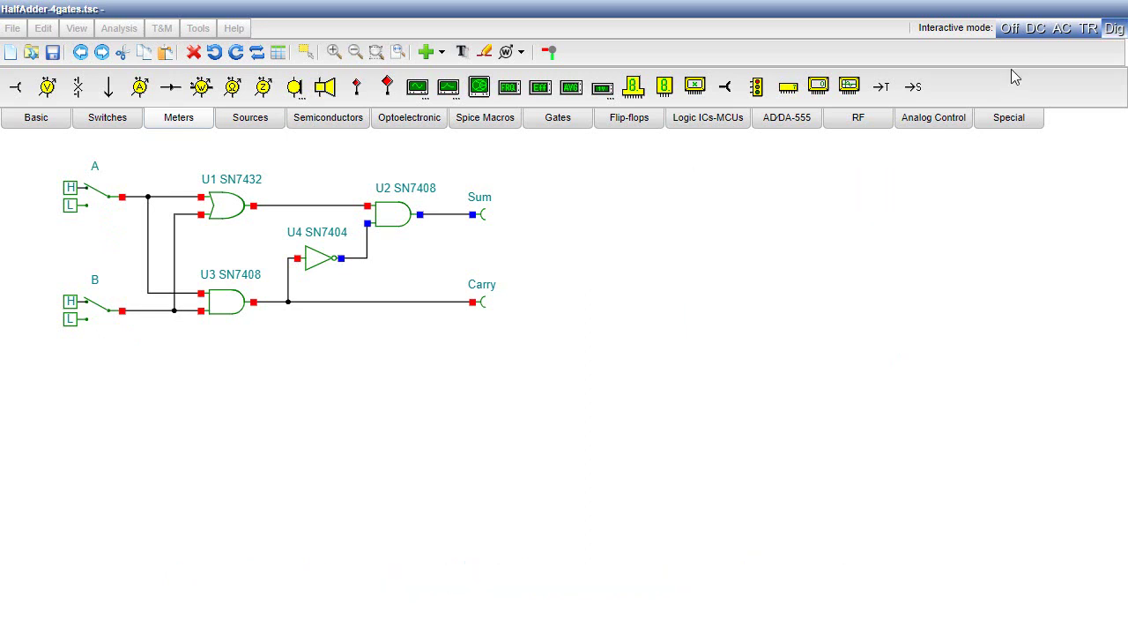
Stop the interactive simulation and delete switches A and B.
{"action": "left_click", "coordinate": [1009, 29]}
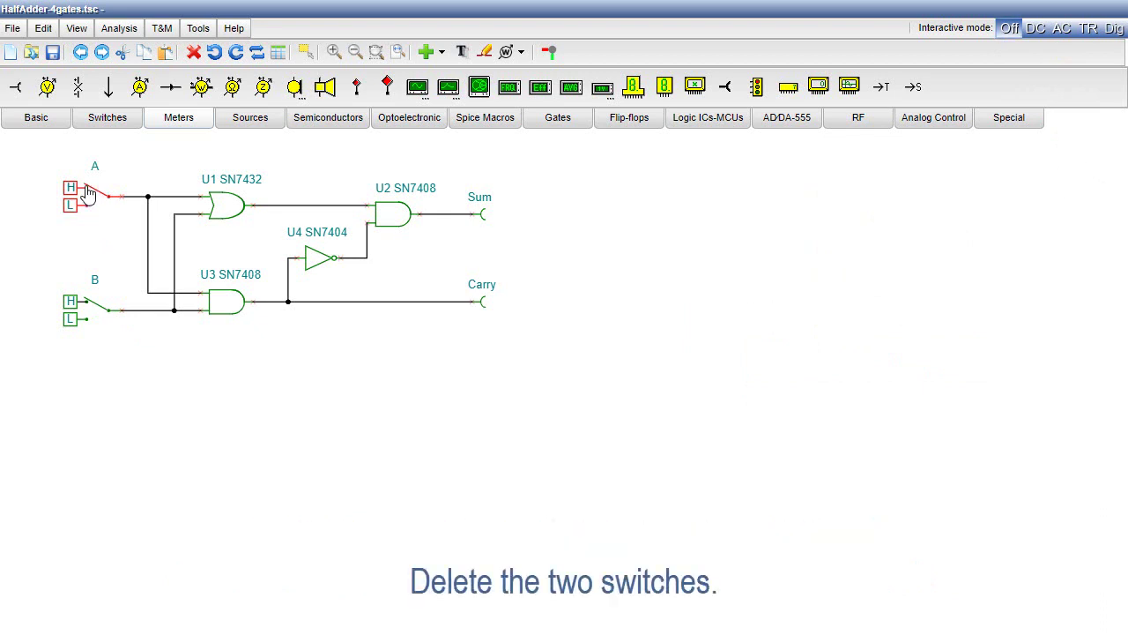
{"action": "key", "text": "Delete"}
{"action": "left_click", "coordinate": [86, 310]}
{"action": "key", "text": "Delete"}
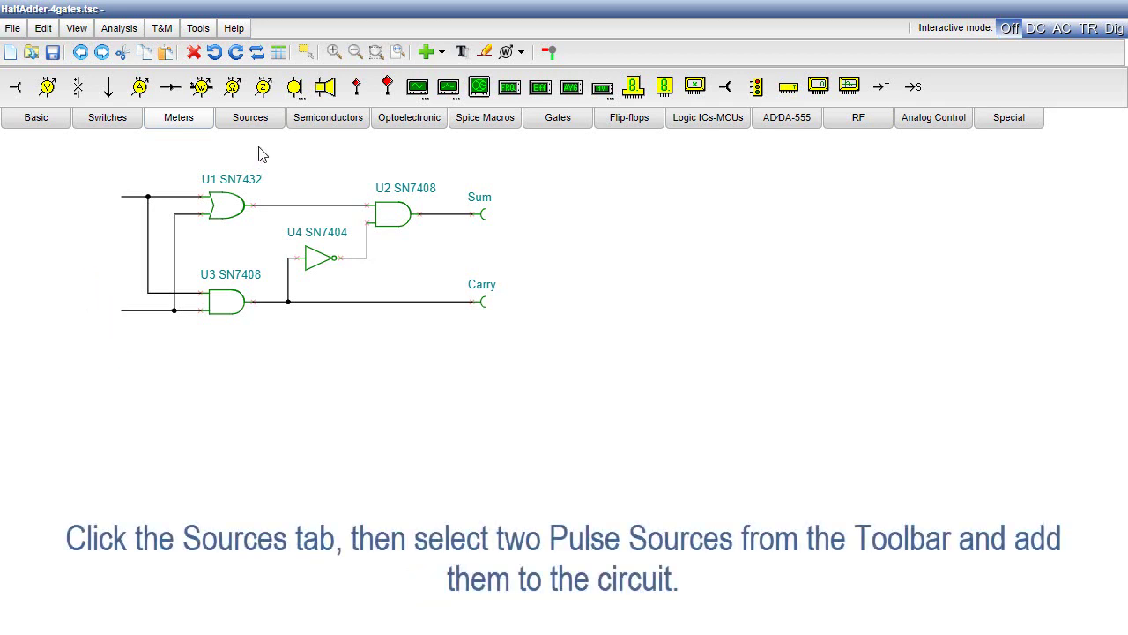
Place pulse sources PS1 and PS2 and wire their top terminals to the upper and lower input lines.
{"action": "left_click", "coordinate": [250, 116]}
{"action": "left_click", "coordinate": [197, 89]}
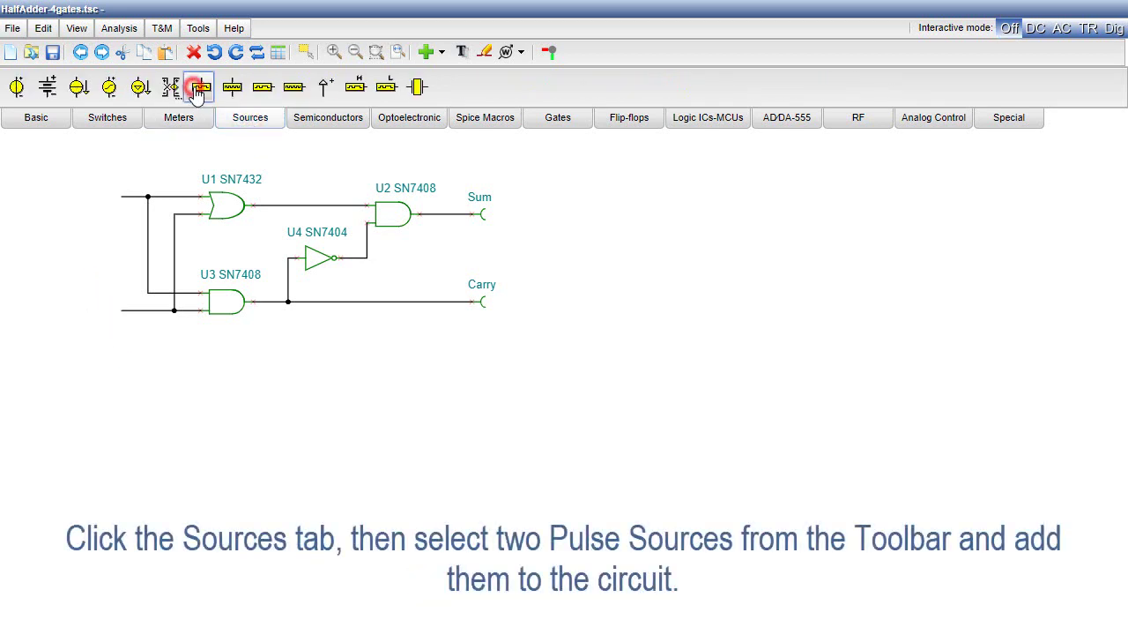
{"action": "left_click", "coordinate": [69, 217]}
{"action": "left_click", "coordinate": [201, 86]}
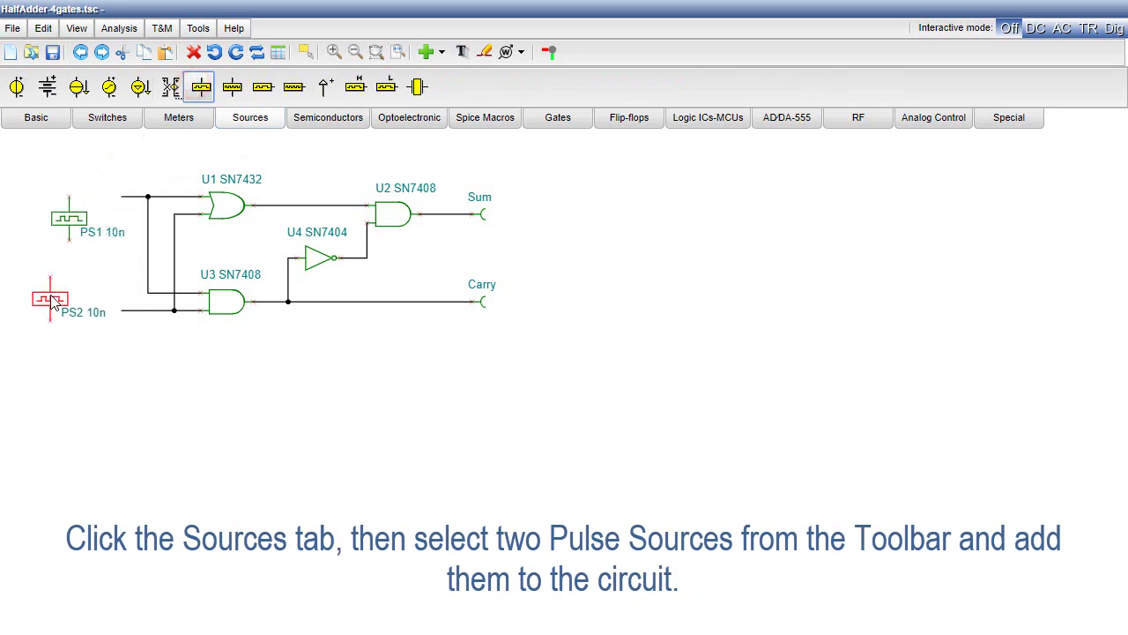
{"action": "left_click", "coordinate": [68, 313]}
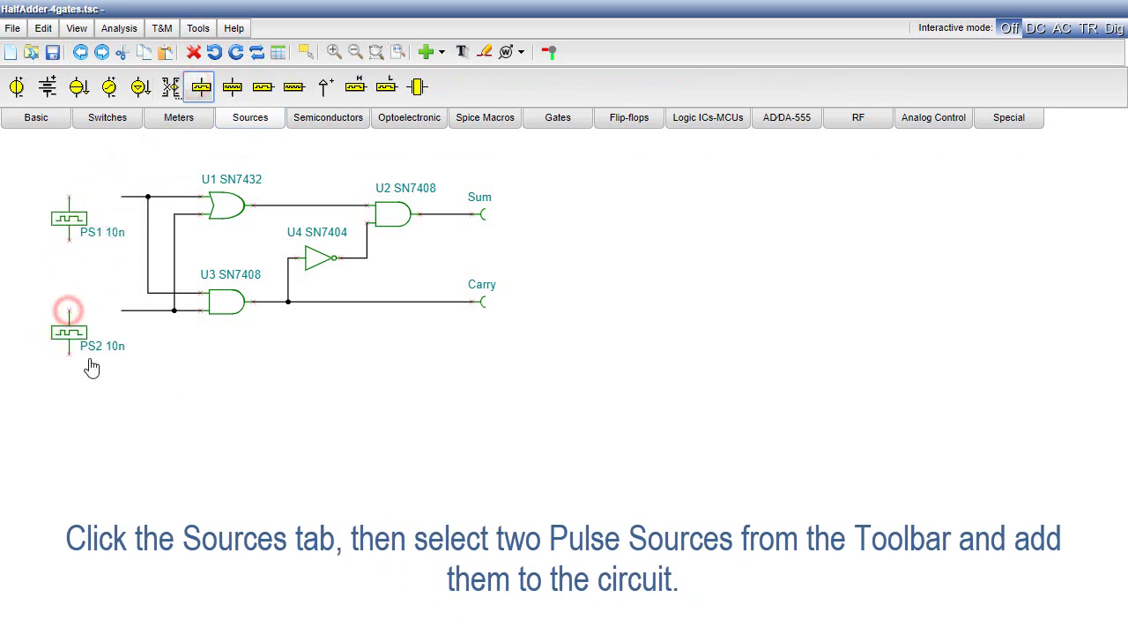
{"action": "left_click_drag", "start_coordinate": [69, 197], "coordinate": [121, 196]}
{"action": "left_click_drag", "start_coordinate": [70, 309], "coordinate": [121, 309]}
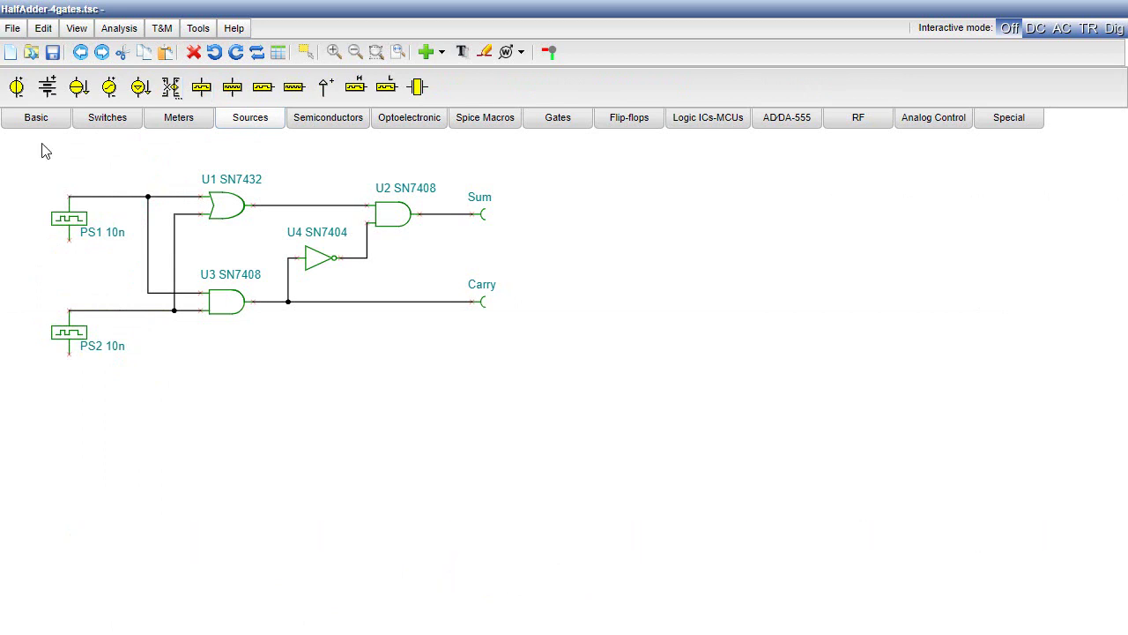
Place a ground at the bottom terminals of PS1 and PS2.
{"action": "left_click", "coordinate": [36, 122]}
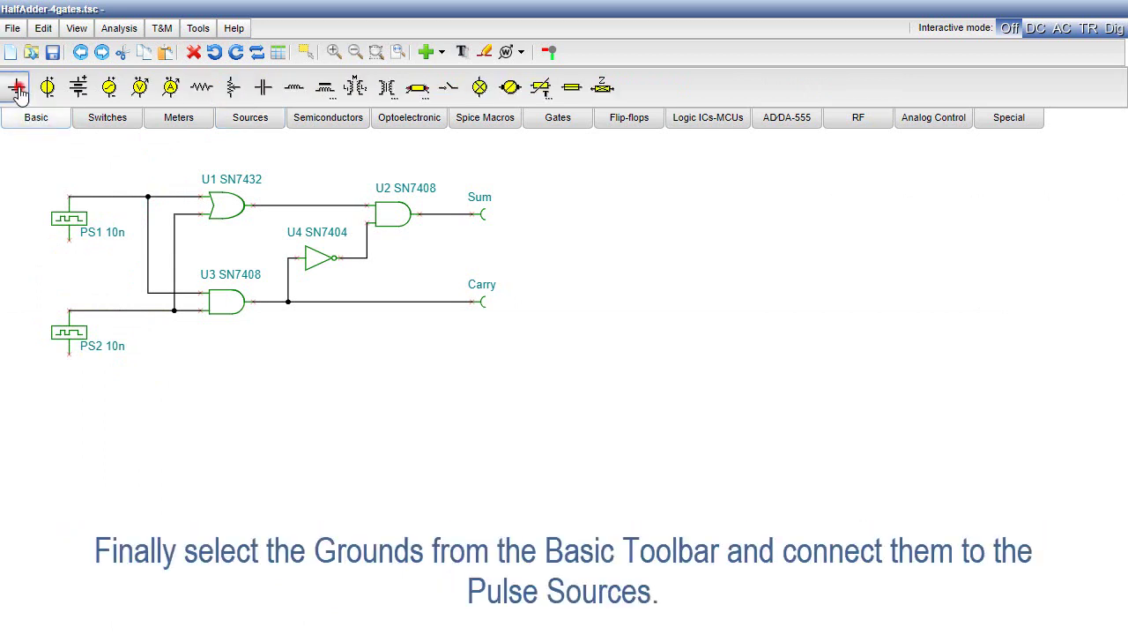
{"action": "left_click", "coordinate": [15, 87]}
{"action": "left_click", "coordinate": [71, 251]}
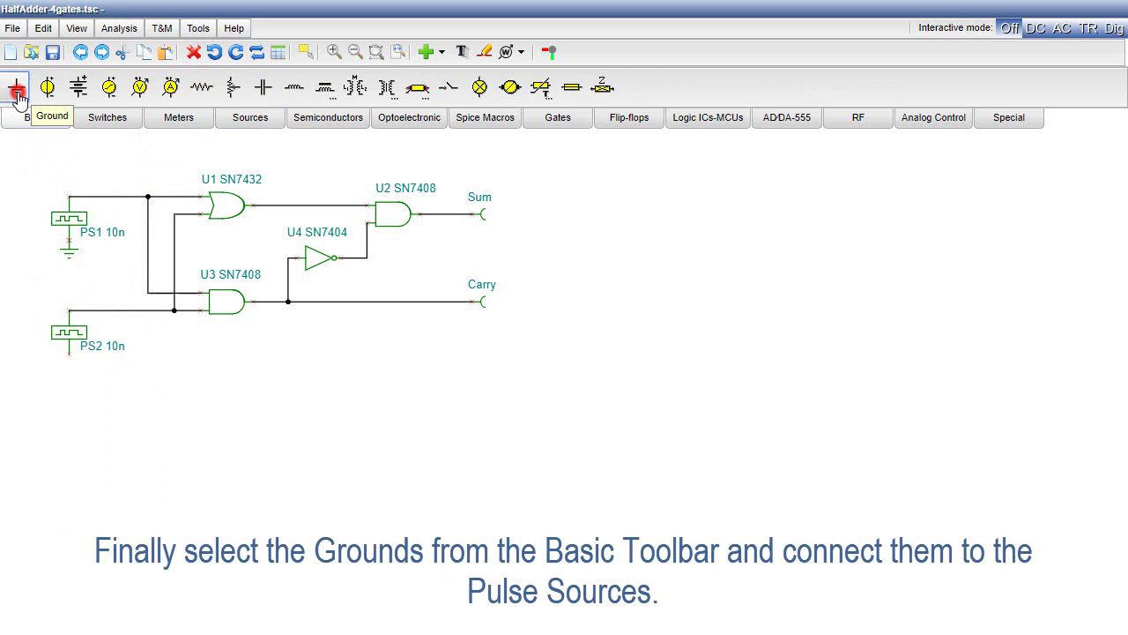
{"action": "left_click", "coordinate": [16, 87]}
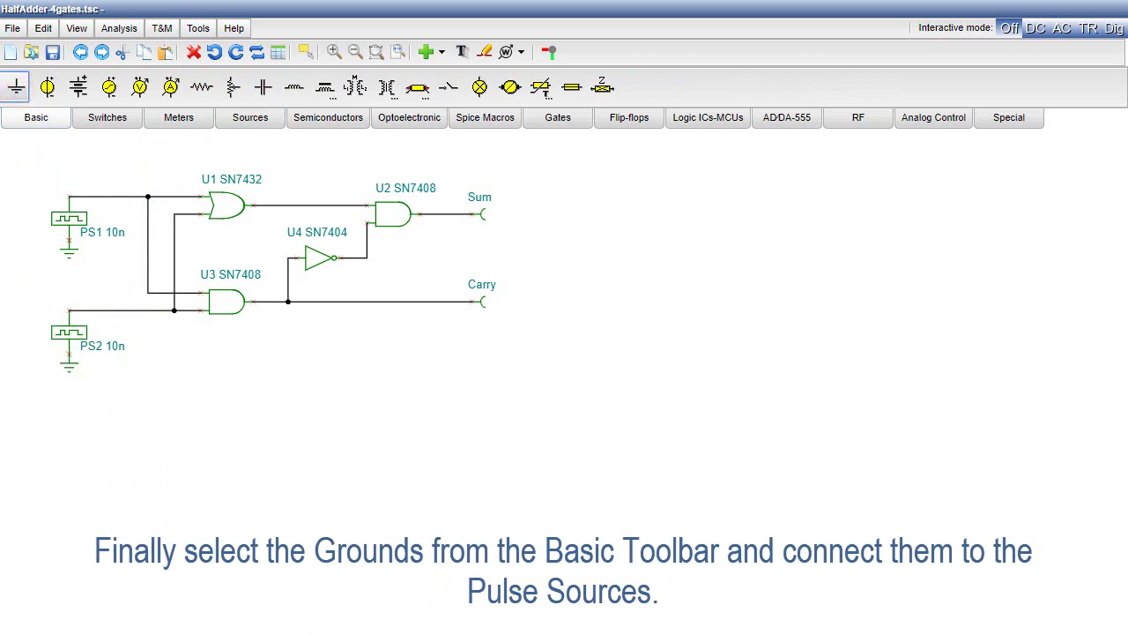
{"action": "left_click", "coordinate": [69, 363]}
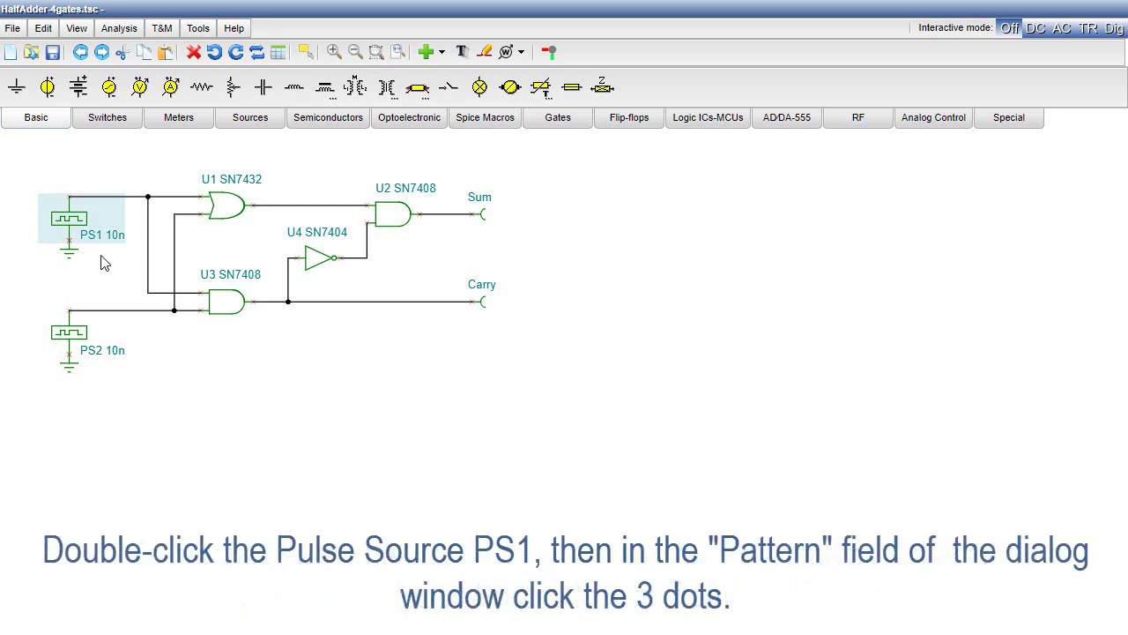
Give PS1 the pulse pattern 0|0.2|1|0.6|0, High at 0.2 s and Low at 0.6 s.
{"action": "double_click", "coordinate": [75, 223]}
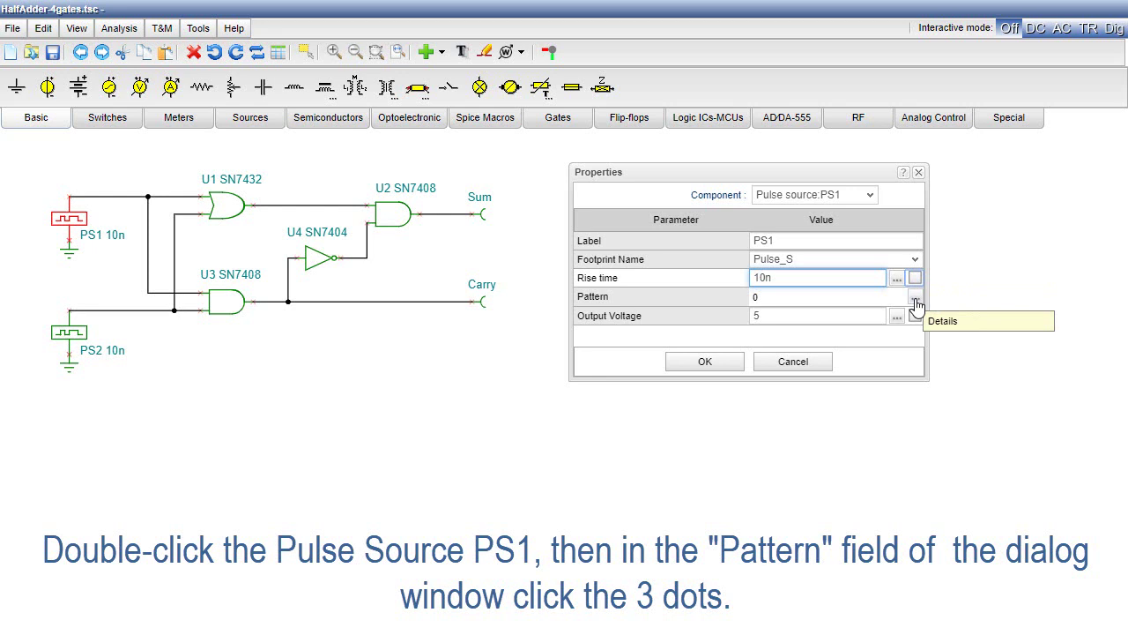
{"action": "left_click", "coordinate": [916, 299]}
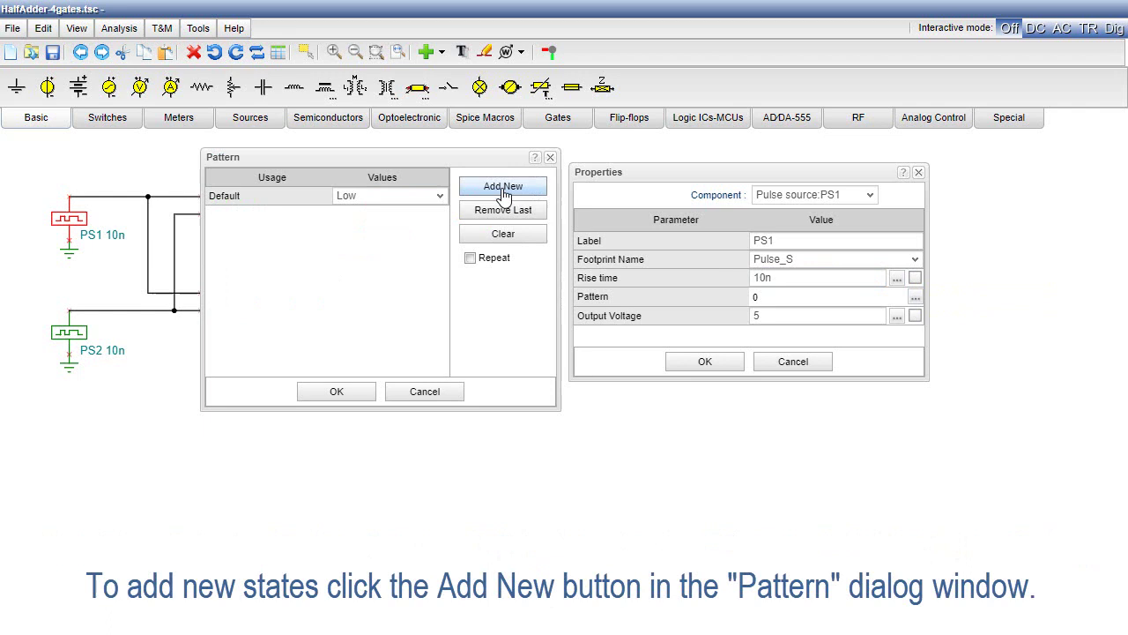
{"action": "left_click", "coordinate": [502, 188]}
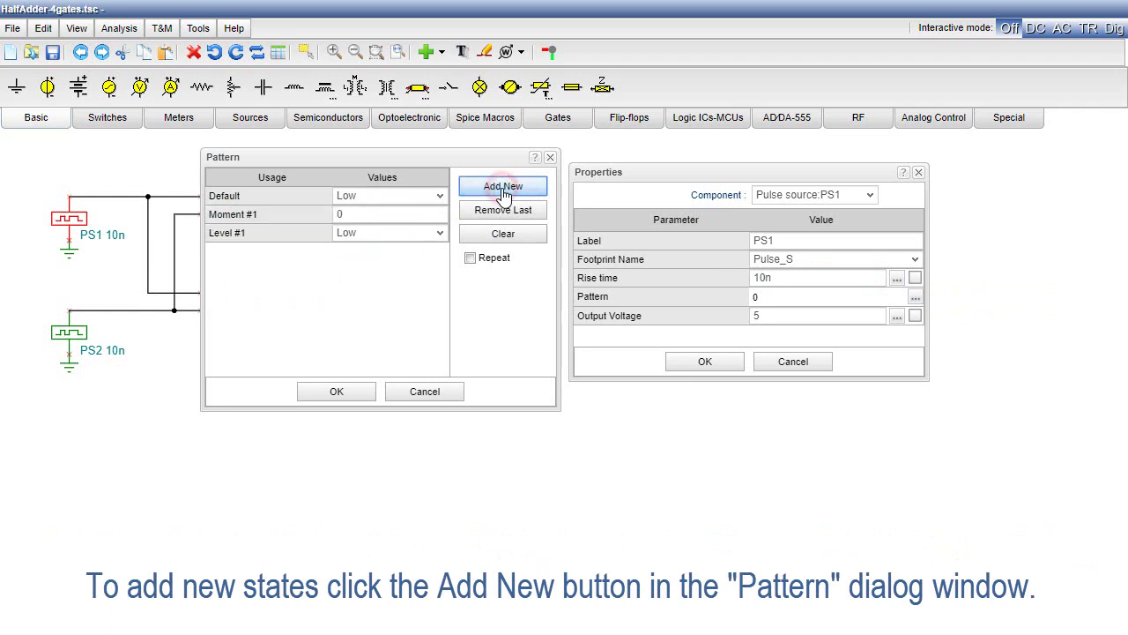
{"action": "left_click", "coordinate": [344, 217]}
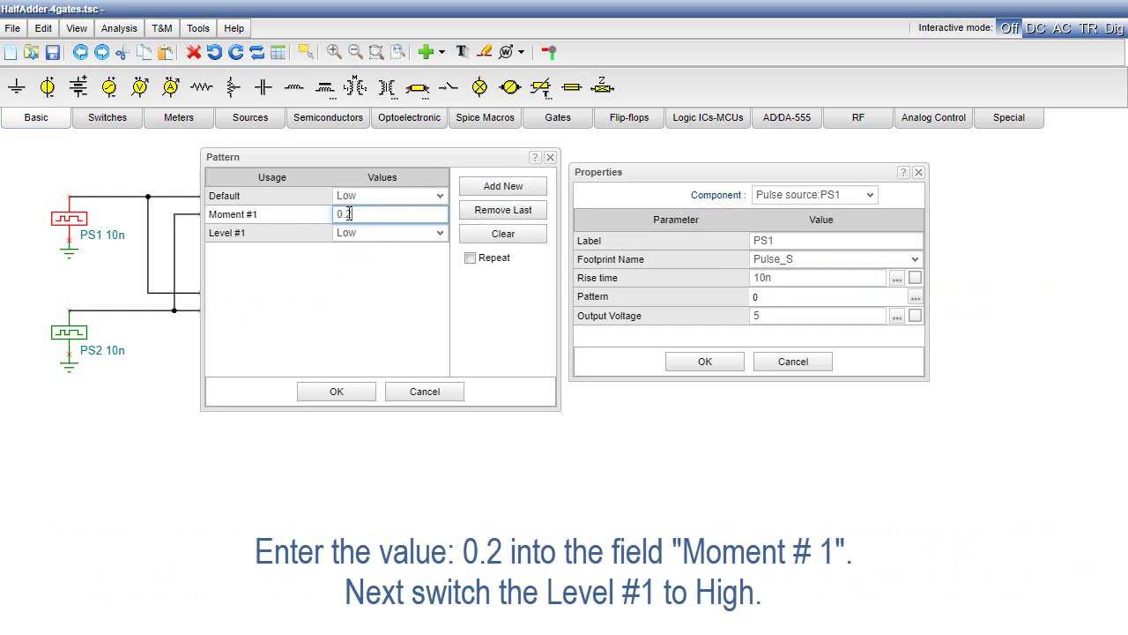
{"action": "left_click", "coordinate": [431, 233]}
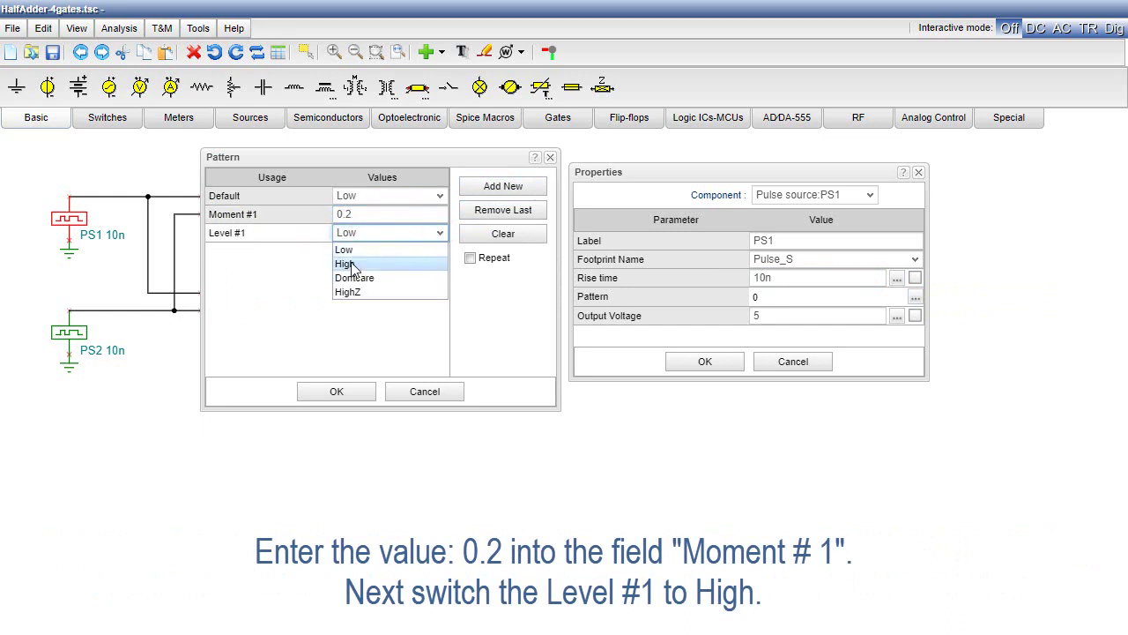
{"action": "left_click", "coordinate": [350, 264]}
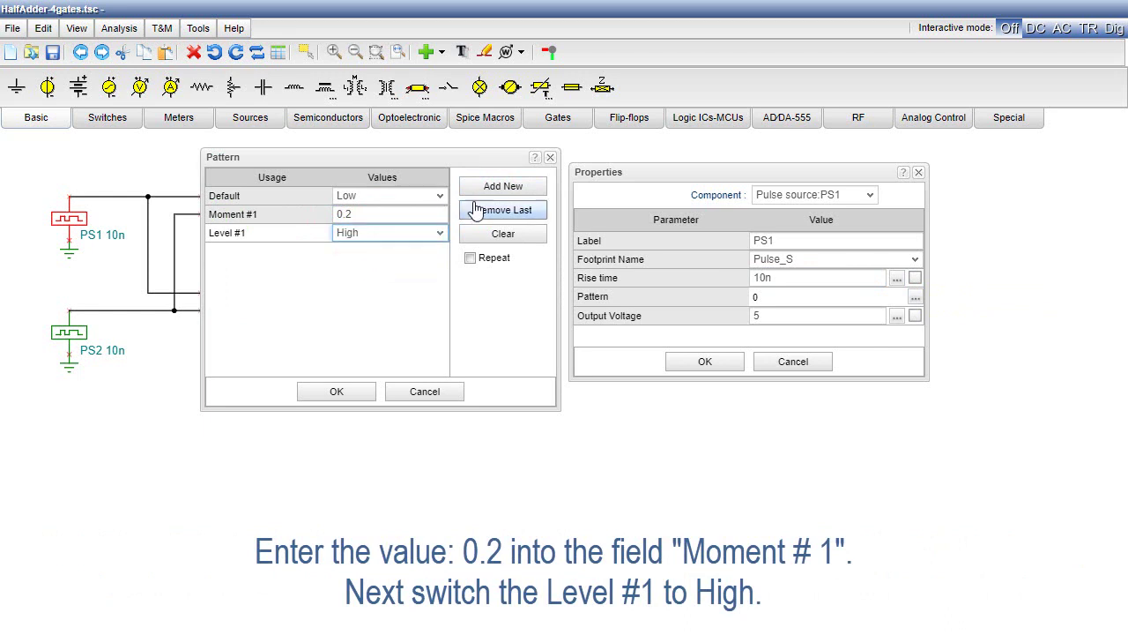
{"action": "left_click", "coordinate": [504, 185]}
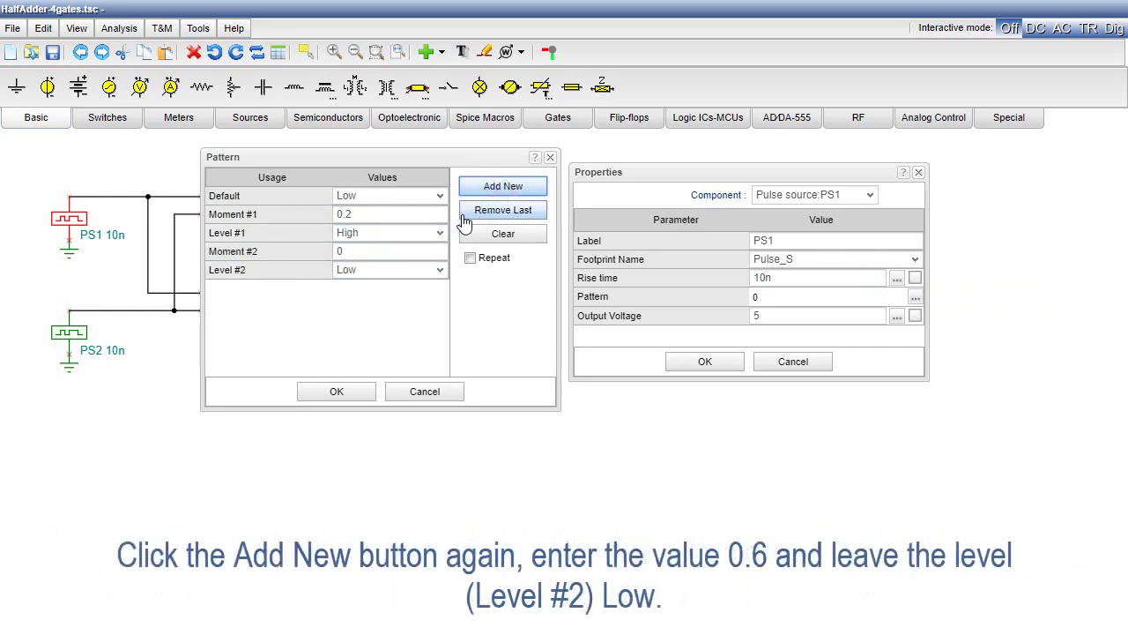
{"action": "left_click", "coordinate": [357, 251]}
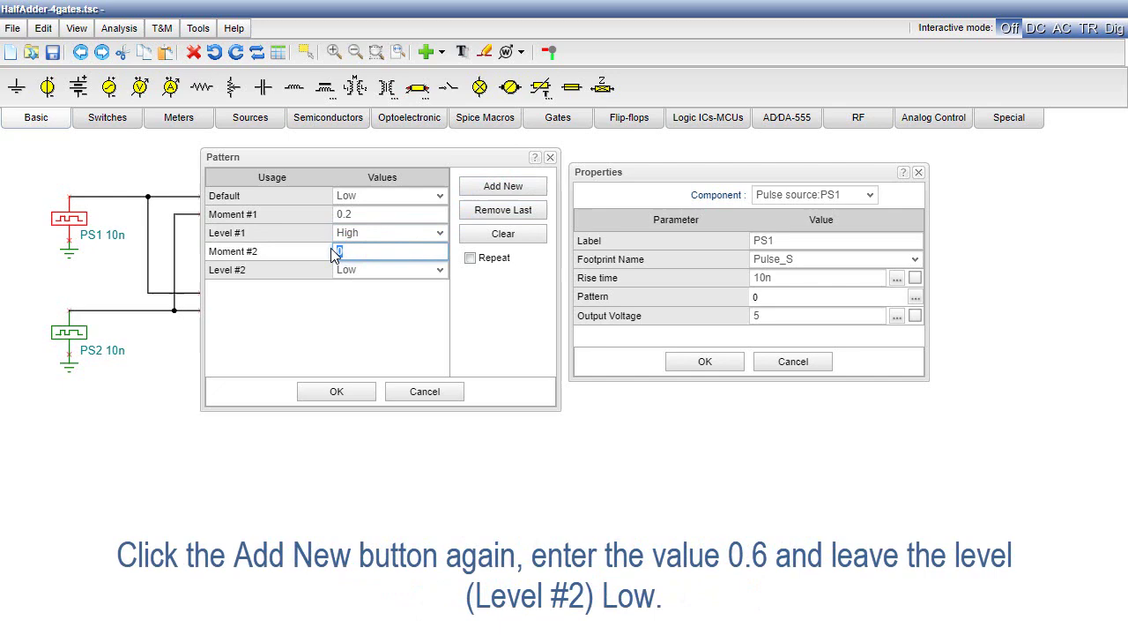
{"action": "type", "text": "0.6"}
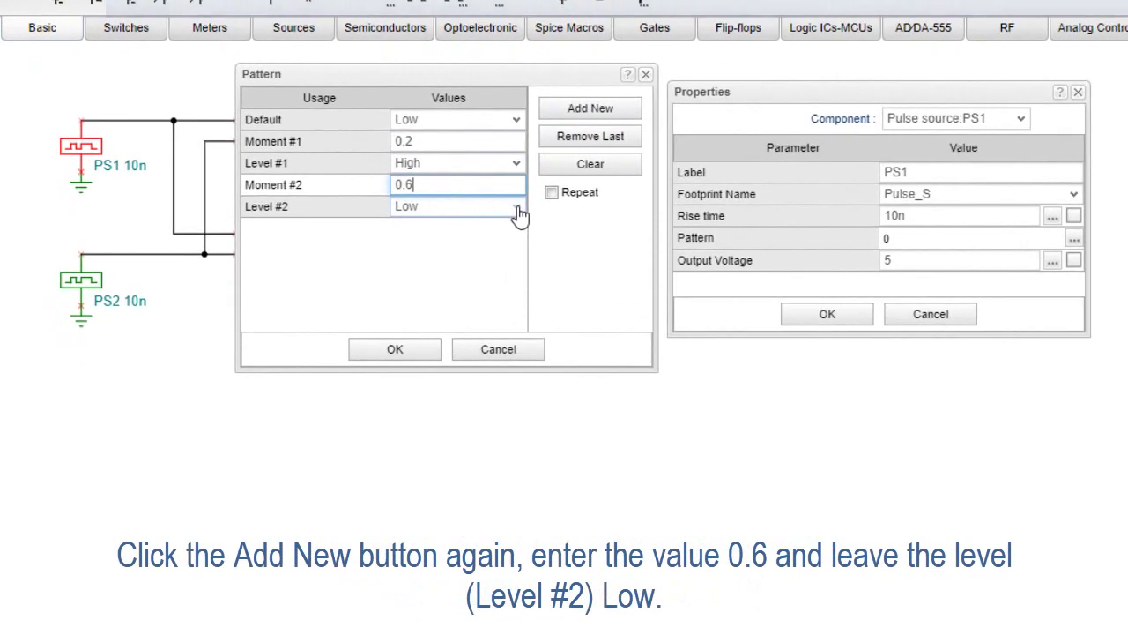
{"action": "left_click", "coordinate": [390, 351]}
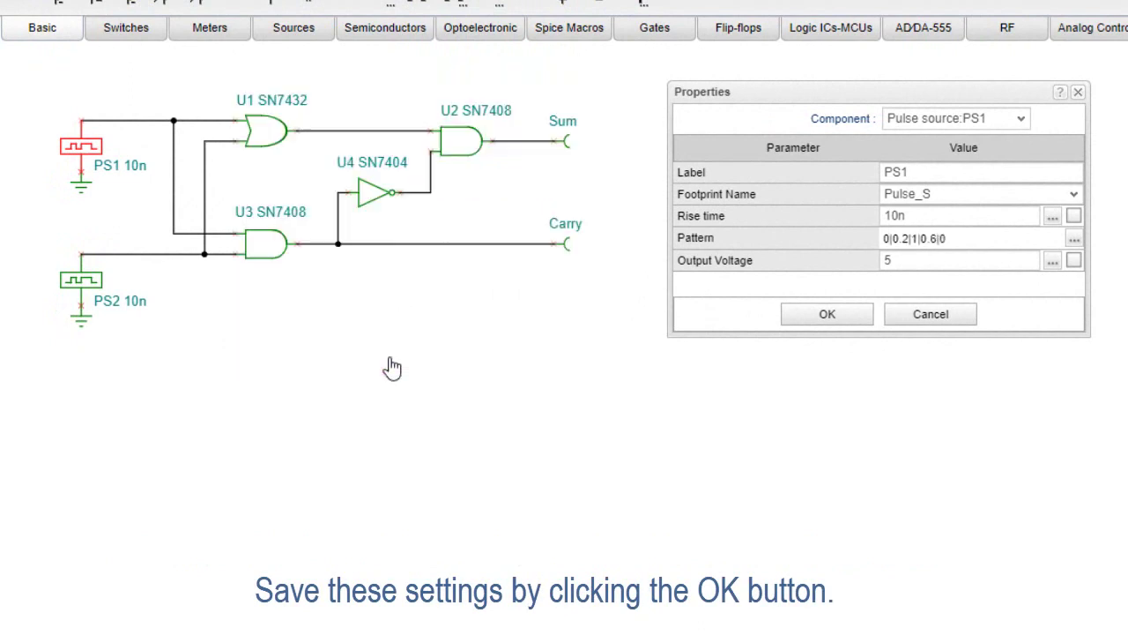
{"action": "left_click", "coordinate": [827, 319]}
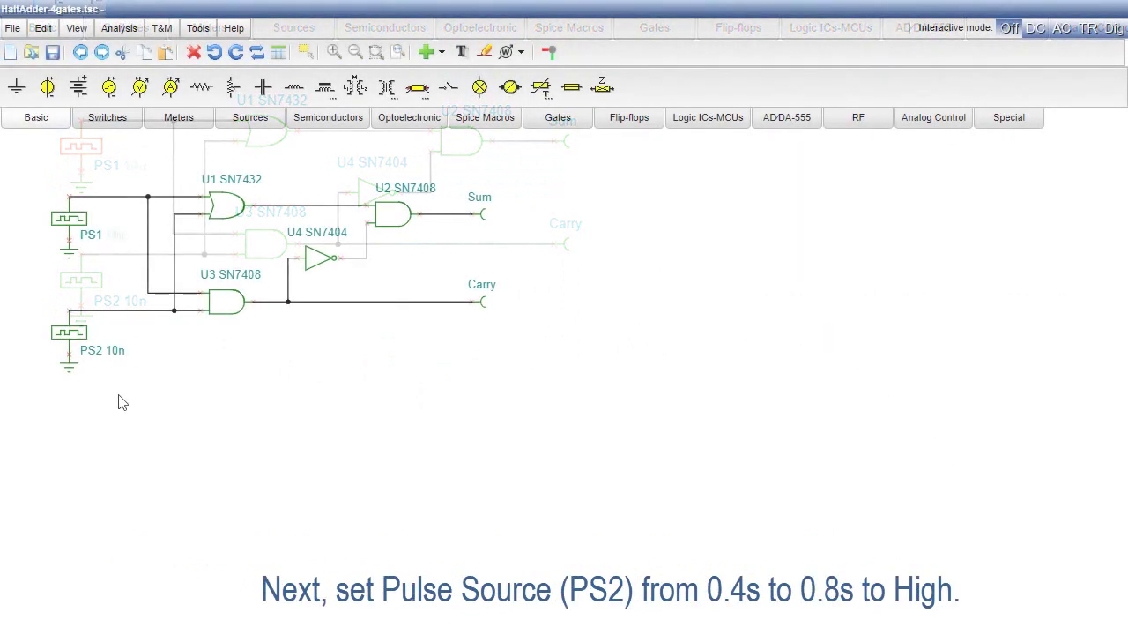
Give PS2 the pulse pattern 0|0.4|1|0.8|0, High at 0.4 s and Low at 0.8 s.
{"action": "double_click", "coordinate": [69, 333]}
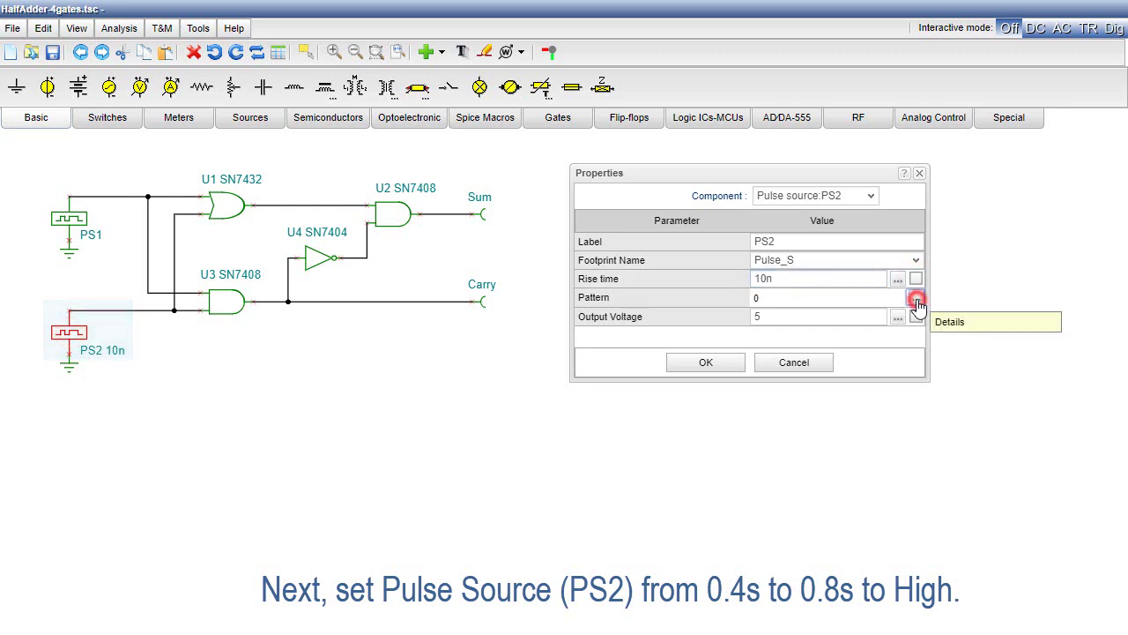
{"action": "left_click", "coordinate": [917, 299]}
{"action": "left_click", "coordinate": [501, 187]}
{"action": "left_click", "coordinate": [354, 215]}
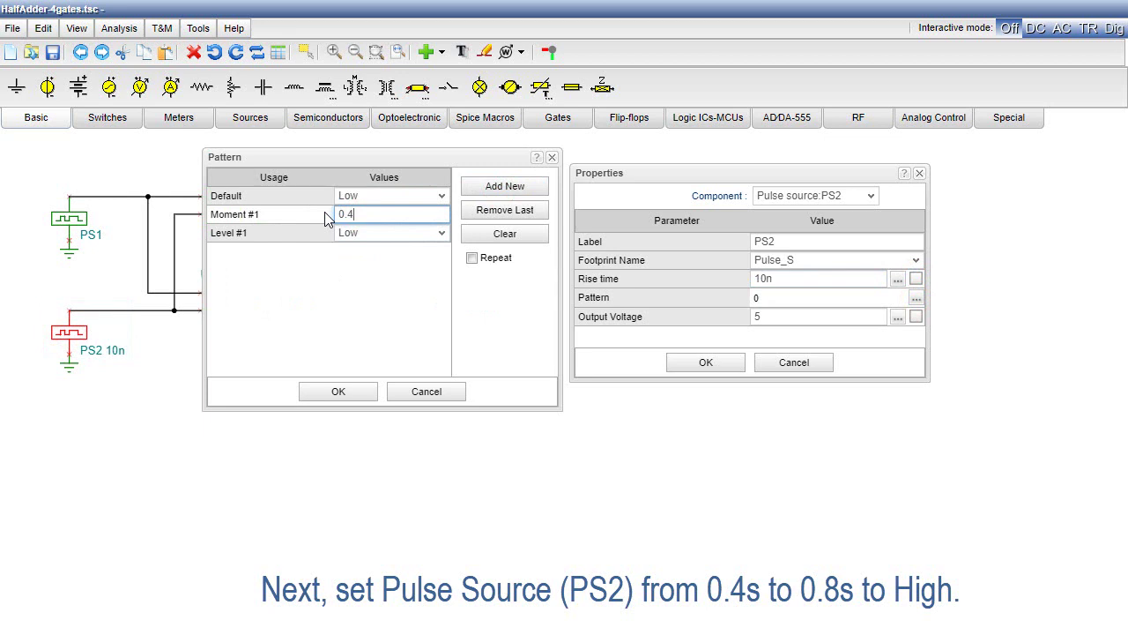
{"action": "left_click", "coordinate": [441, 232]}
{"action": "left_click", "coordinate": [393, 261]}
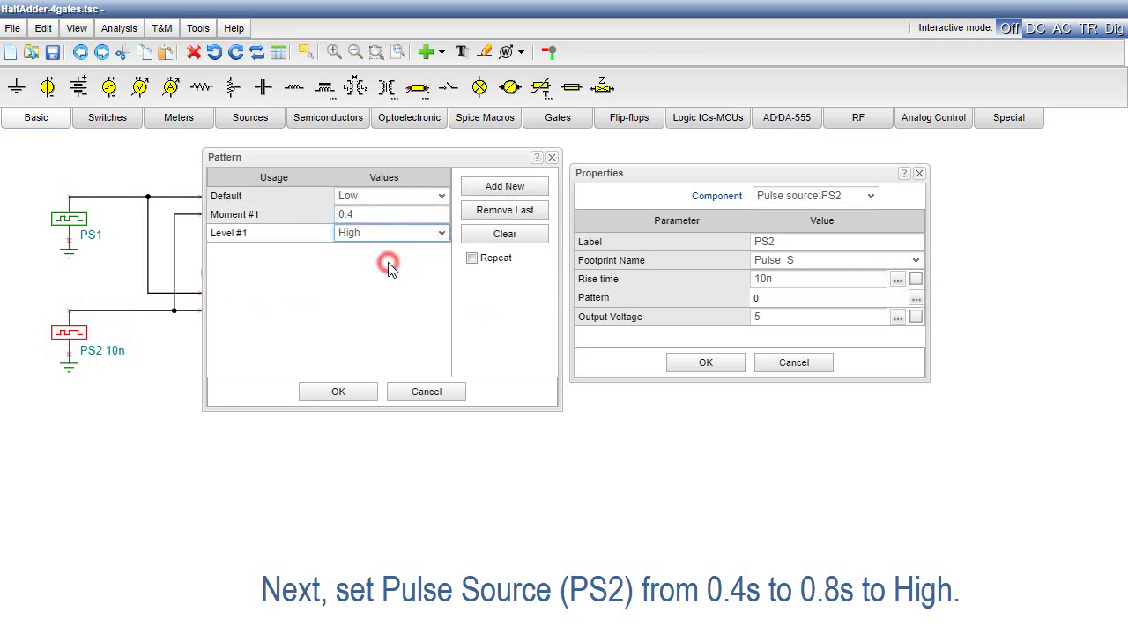
{"action": "left_click", "coordinate": [505, 186]}
{"action": "left_click", "coordinate": [378, 251]}
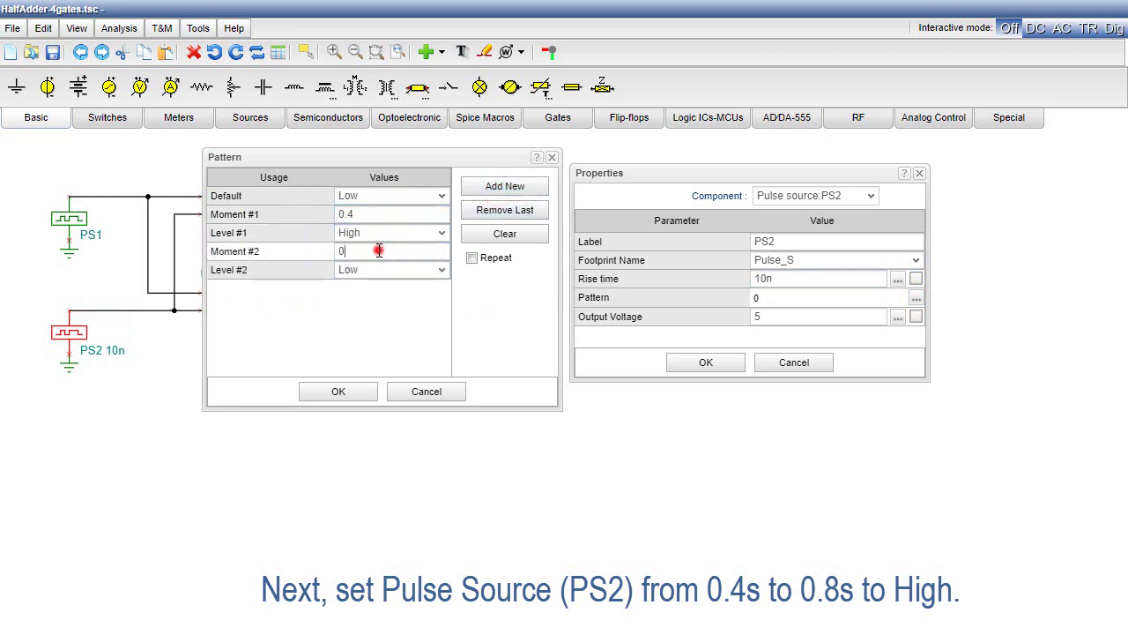
{"action": "type", "text": "0.8"}
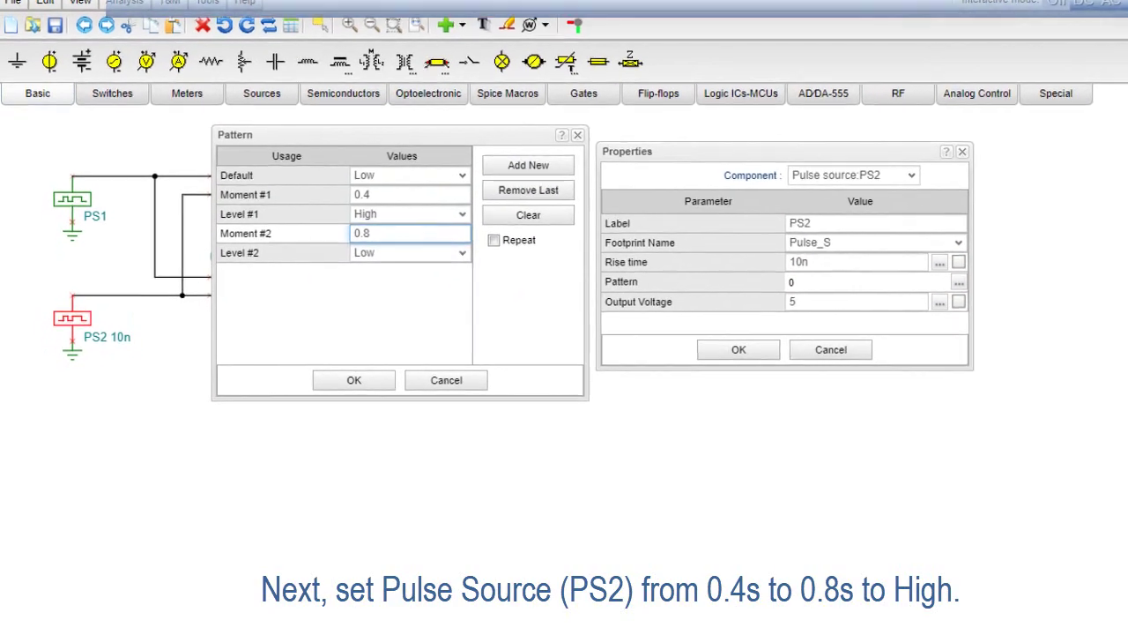
{"action": "key", "text": "Return"}
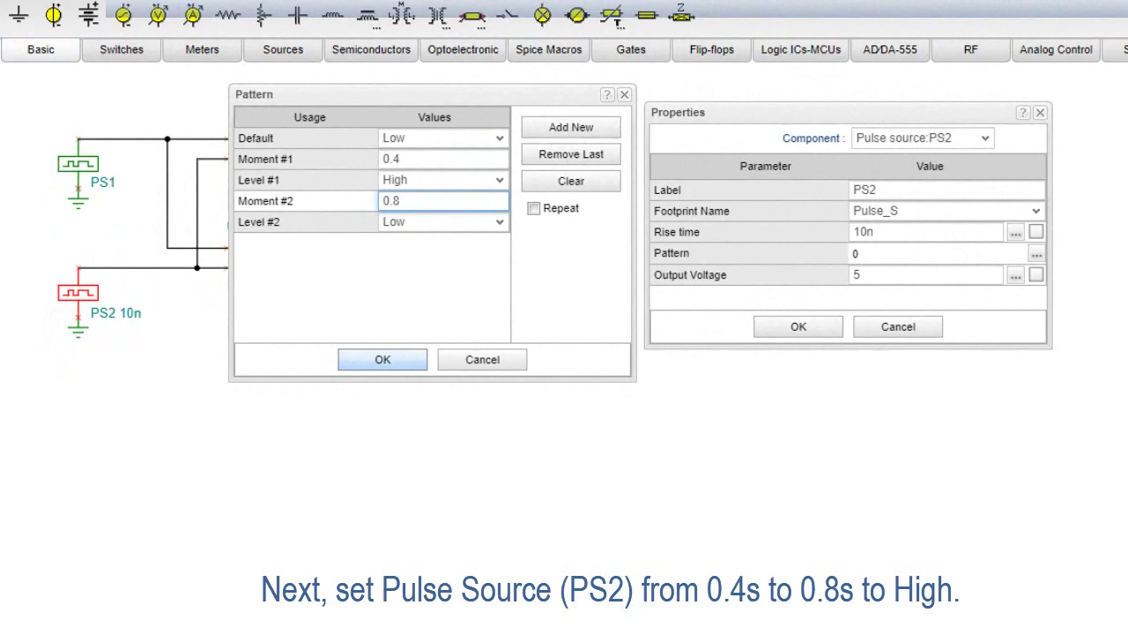
{"action": "key", "text": "Return"}
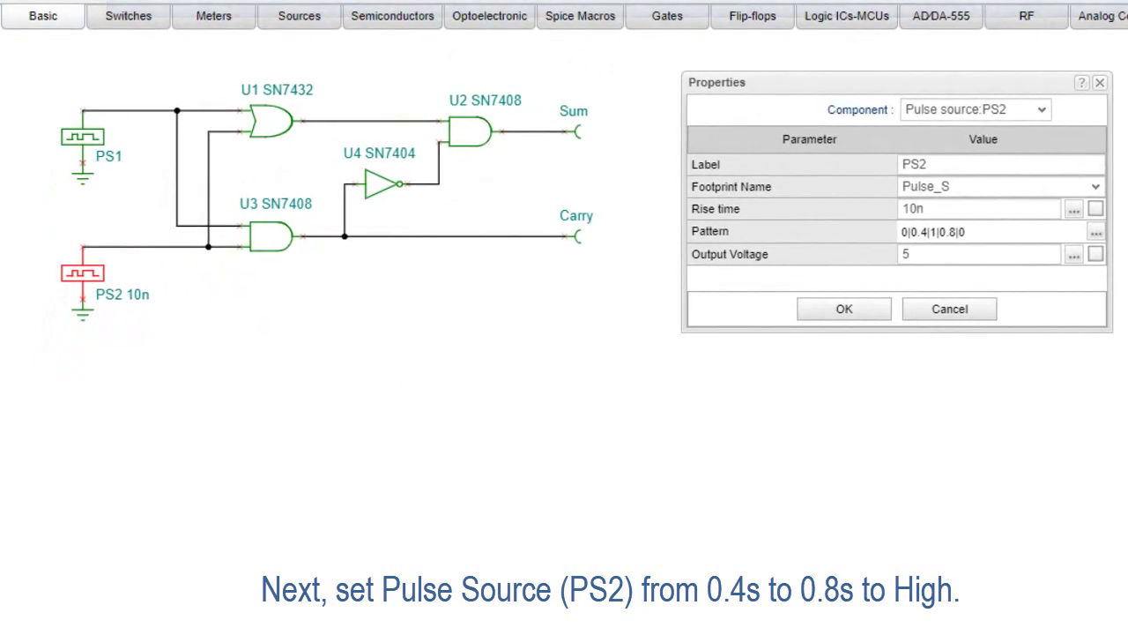
{"action": "key", "text": "Return"}
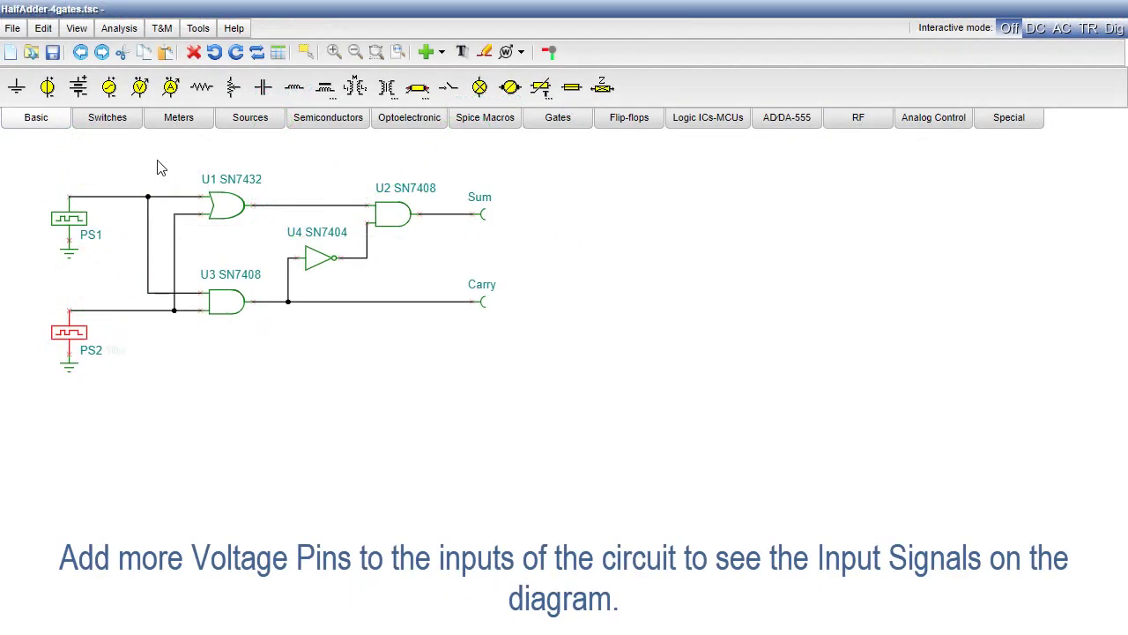
Place voltage pins VF1 above PS1 and VF2 above PS2, each wired to its input line.
{"action": "left_click", "coordinate": [168, 123]}
{"action": "left_click", "coordinate": [16, 86]}
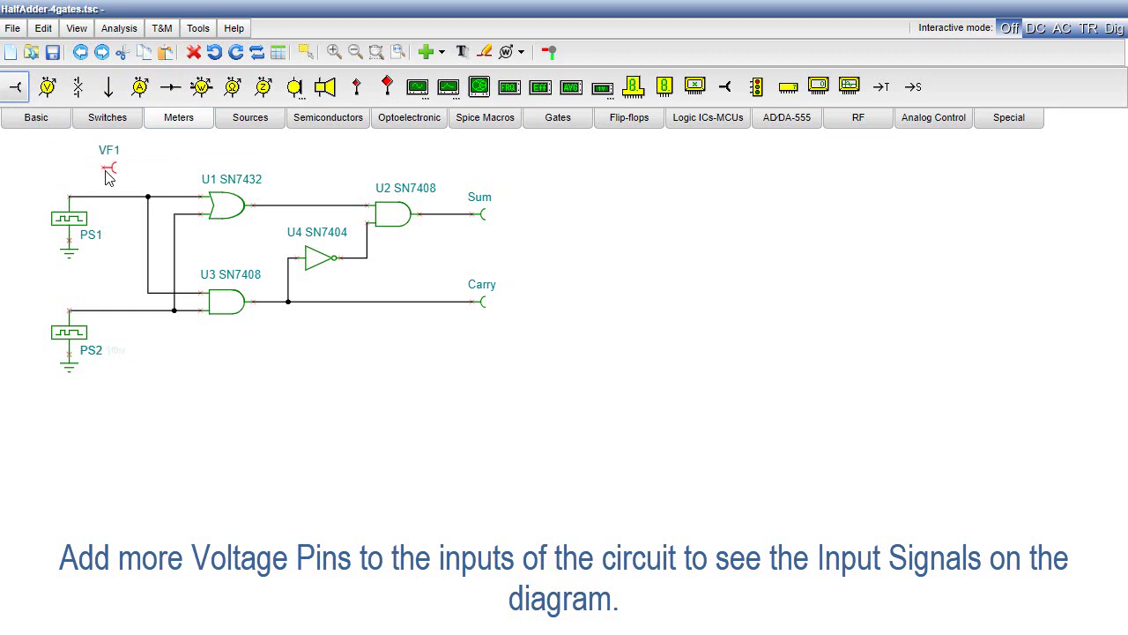
{"action": "left_click", "coordinate": [110, 169]}
{"action": "left_click", "coordinate": [15, 87]}
{"action": "left_click", "coordinate": [109, 284]}
{"action": "left_click_drag", "start_coordinate": [104, 171], "coordinate": [104, 196]}
{"action": "left_click_drag", "start_coordinate": [105, 294], "coordinate": [104, 310]}
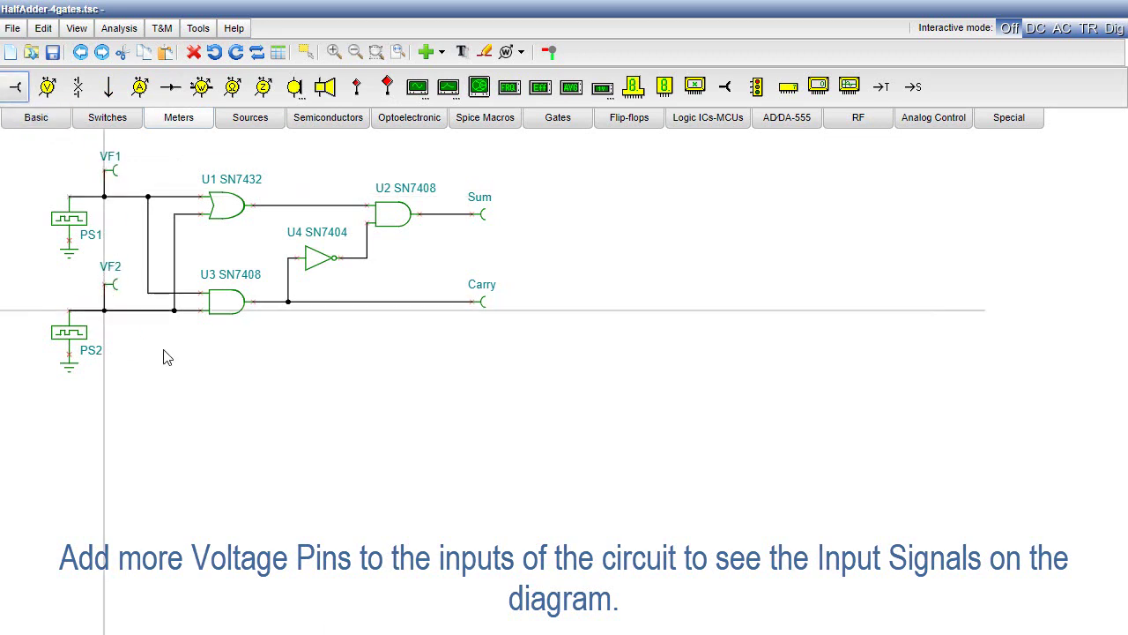
Rename pin VF1 to A:1, VF2 to B:2, and the Sum output pin to Sum:3.
{"action": "double_click", "coordinate": [113, 169]}
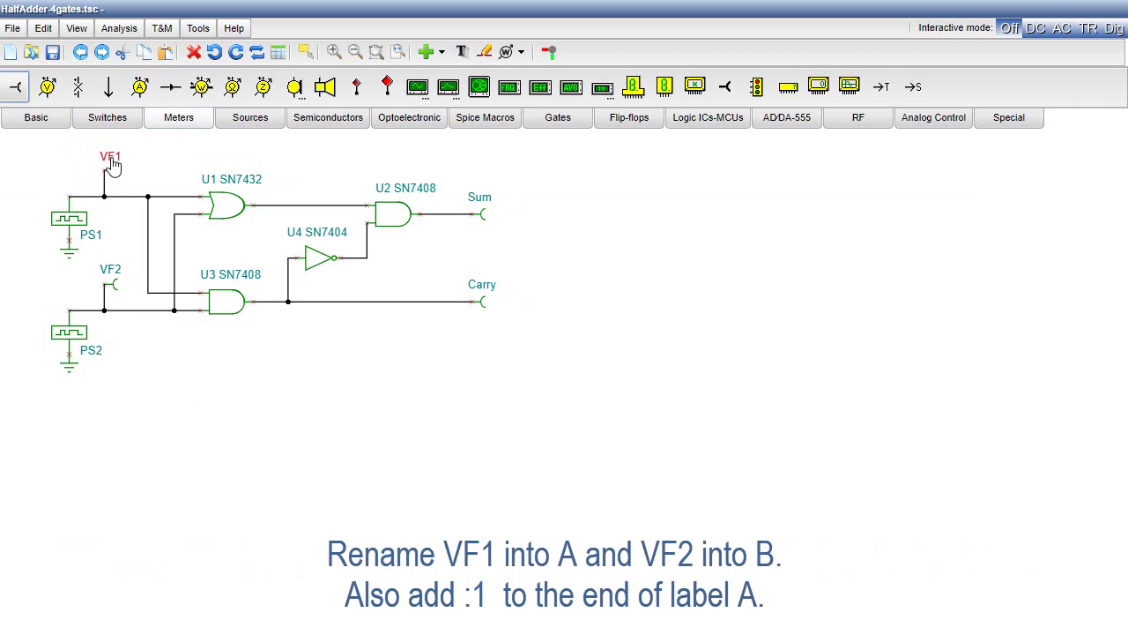
{"action": "left_click_drag", "start_coordinate": [600, 390], "coordinate": [561, 395]}
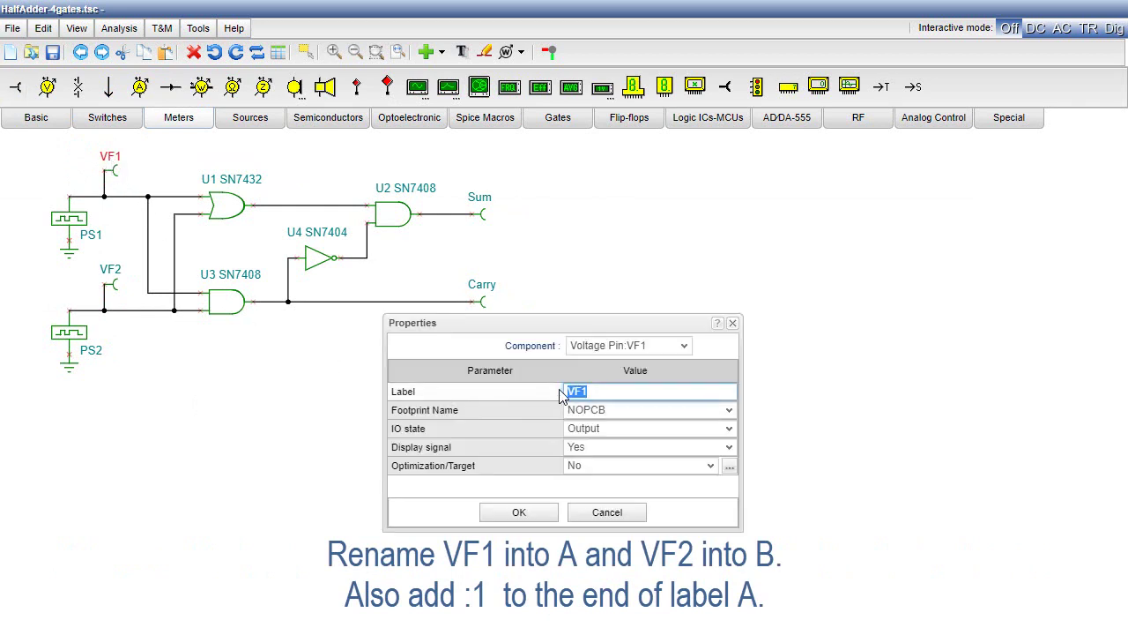
{"action": "type", "text": "A:1"}
{"action": "left_click", "coordinate": [529, 511]}
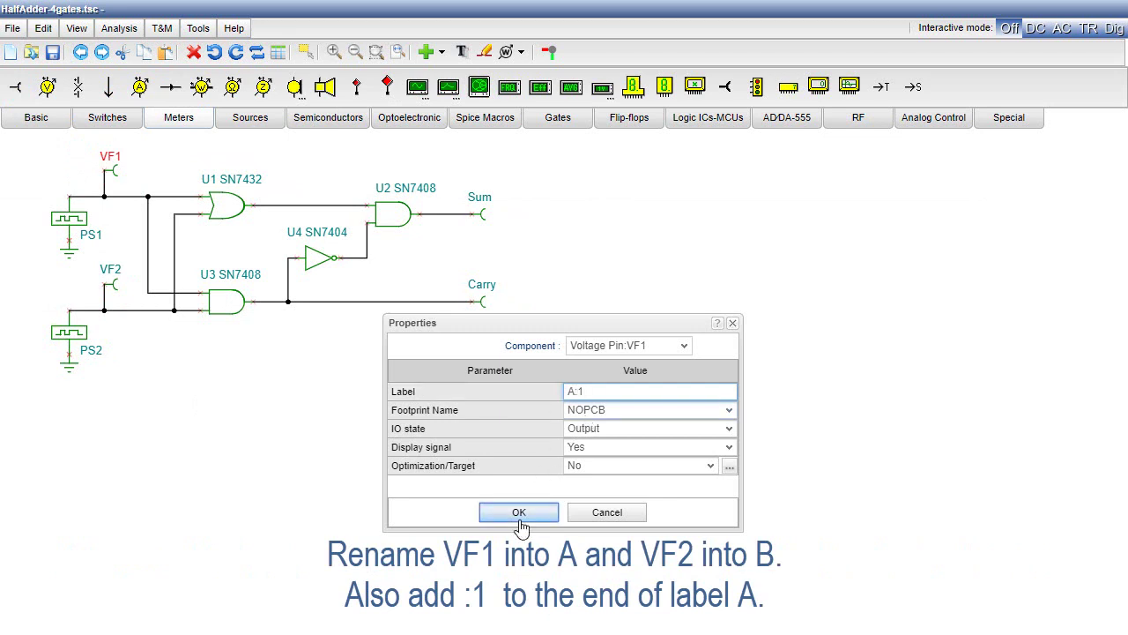
{"action": "double_click", "coordinate": [109, 284]}
{"action": "left_click_drag", "start_coordinate": [600, 390], "coordinate": [557, 403]}
{"action": "type", "text": "B:2"}
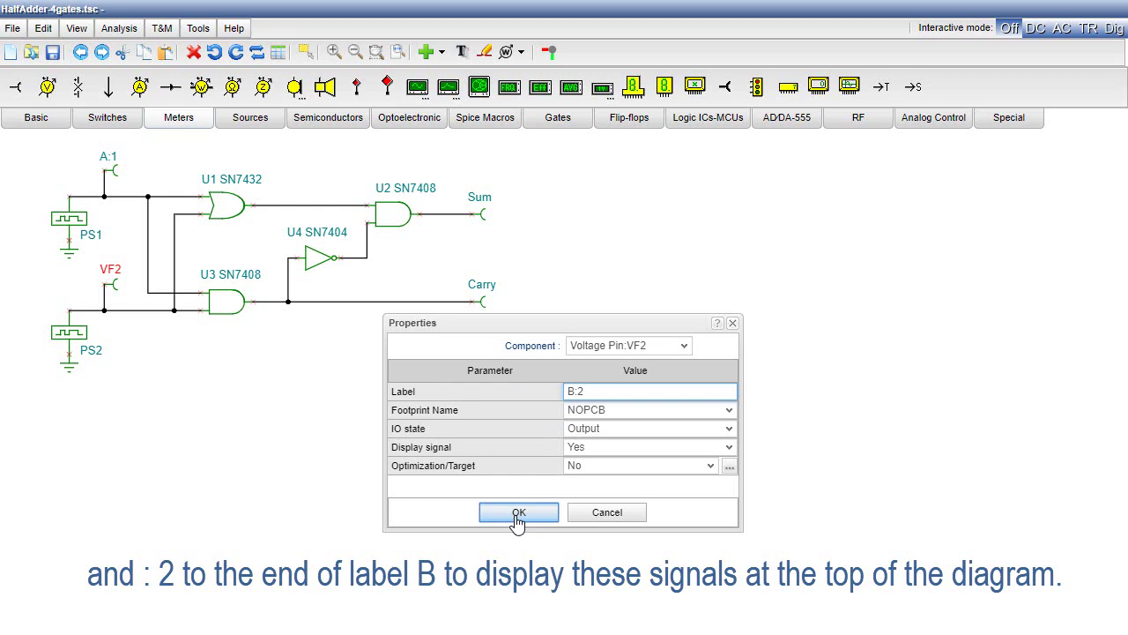
{"action": "left_click", "coordinate": [518, 515]}
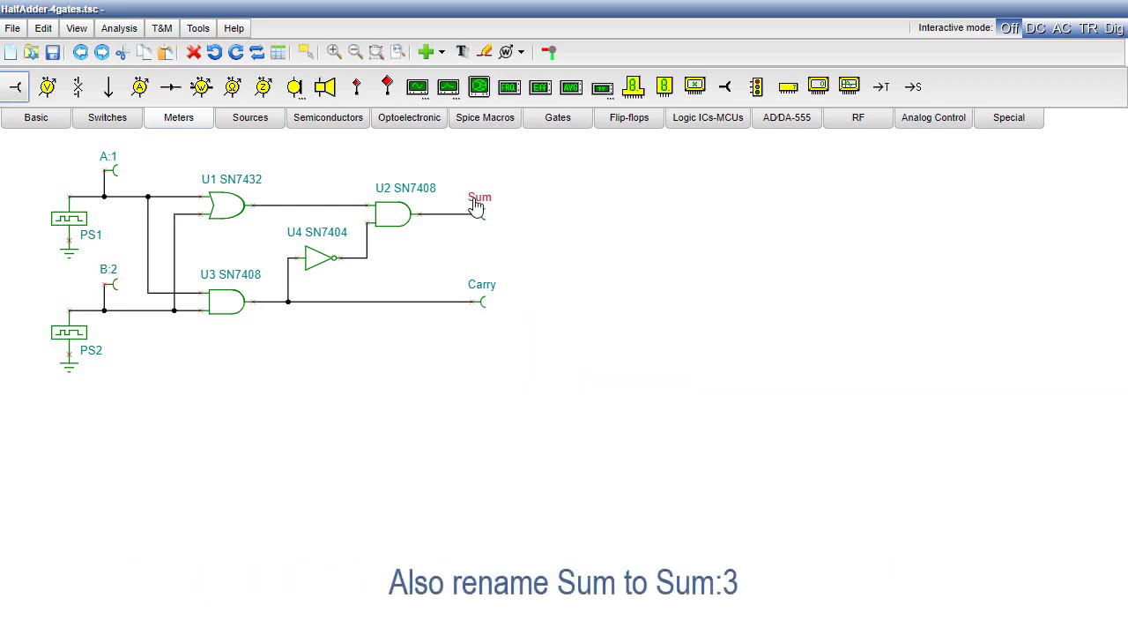
{"action": "double_click", "coordinate": [476, 205]}
{"action": "left_click", "coordinate": [596, 390]}
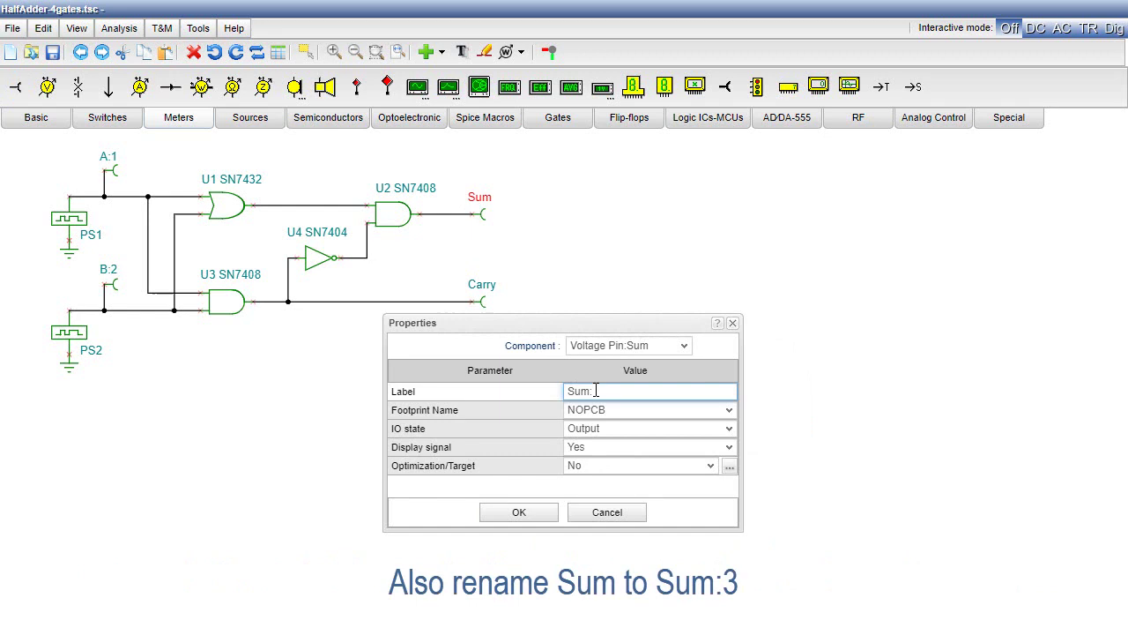
{"action": "left_click", "coordinate": [518, 512]}
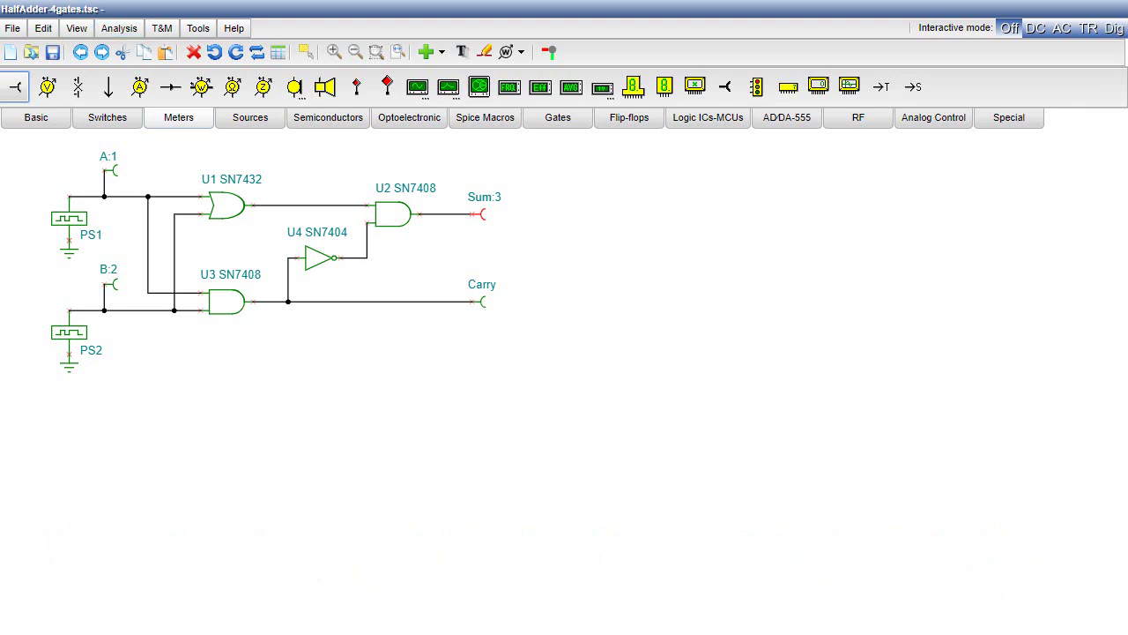
Run a Digital analysis with End time changed from 1u to 1.
{"action": "left_click", "coordinate": [120, 32]}
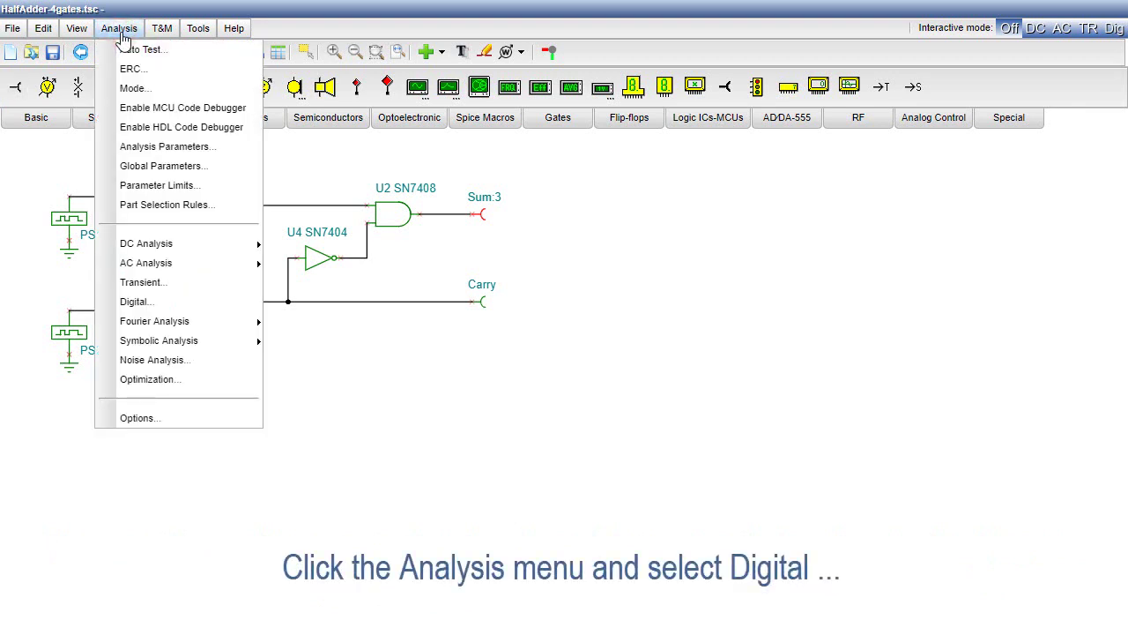
{"action": "left_click", "coordinate": [150, 302]}
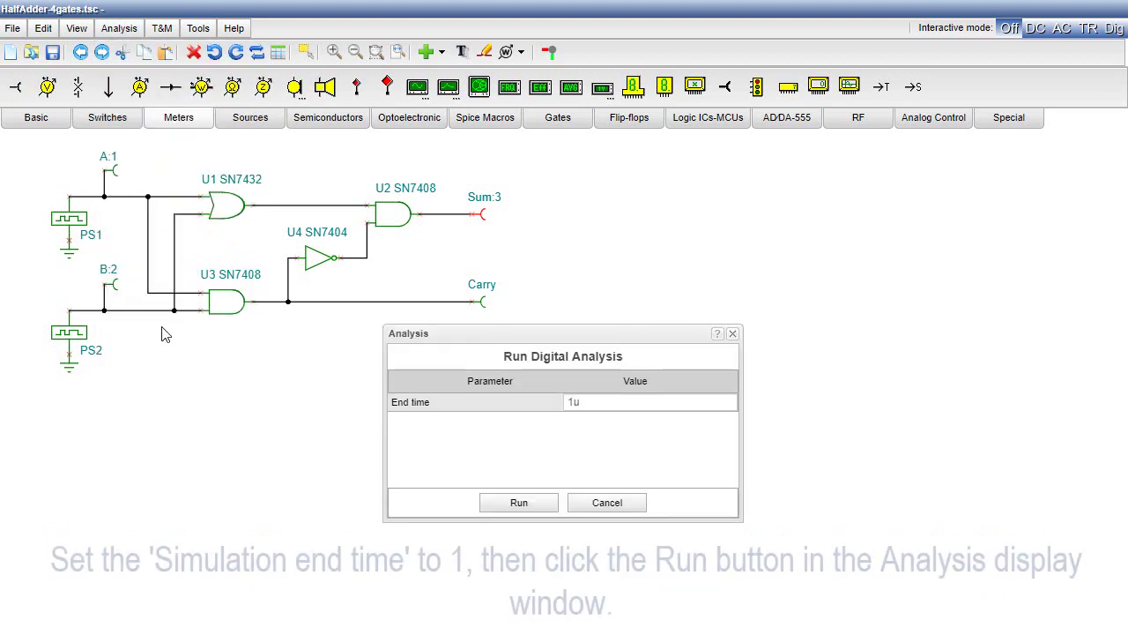
{"action": "double_click", "coordinate": [601, 404]}
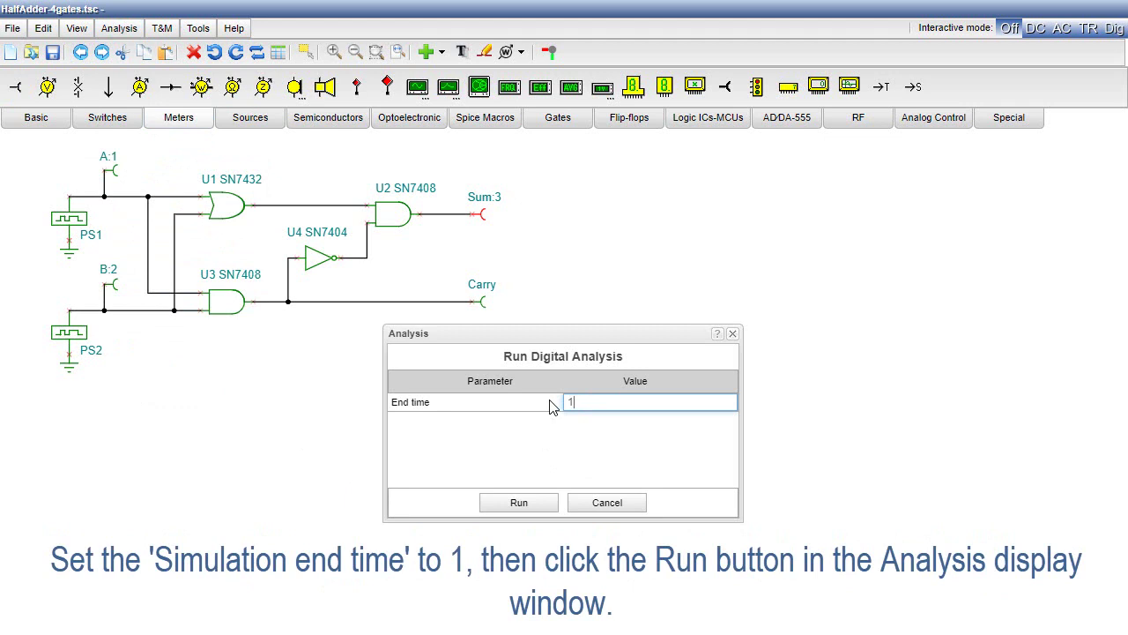
{"action": "type", "text": "1"}
{"action": "left_click", "coordinate": [518, 502]}
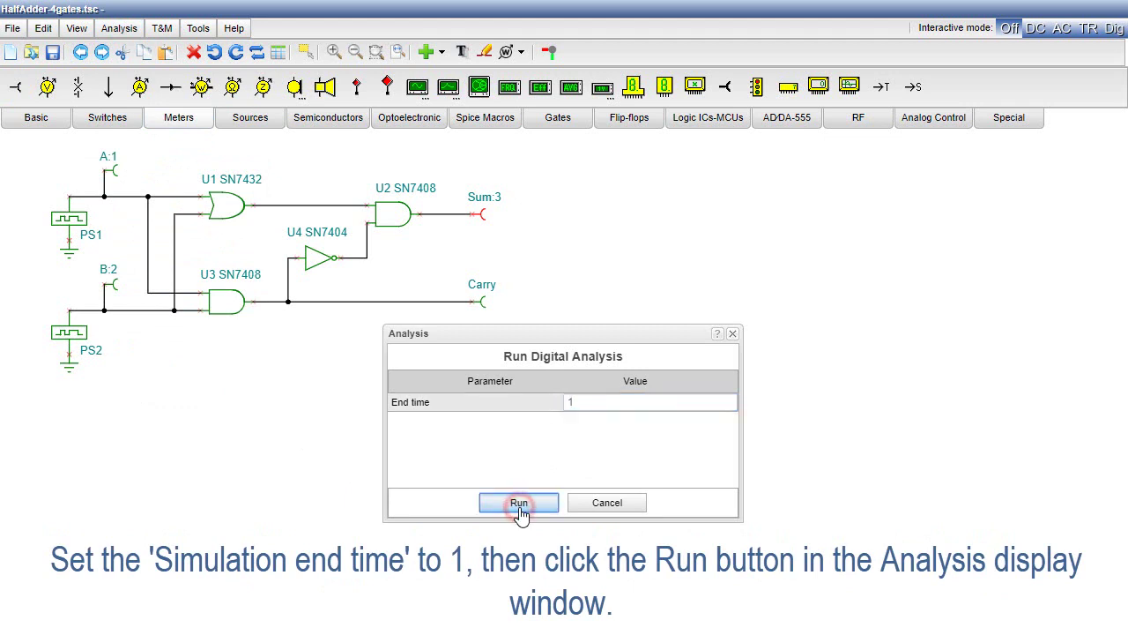